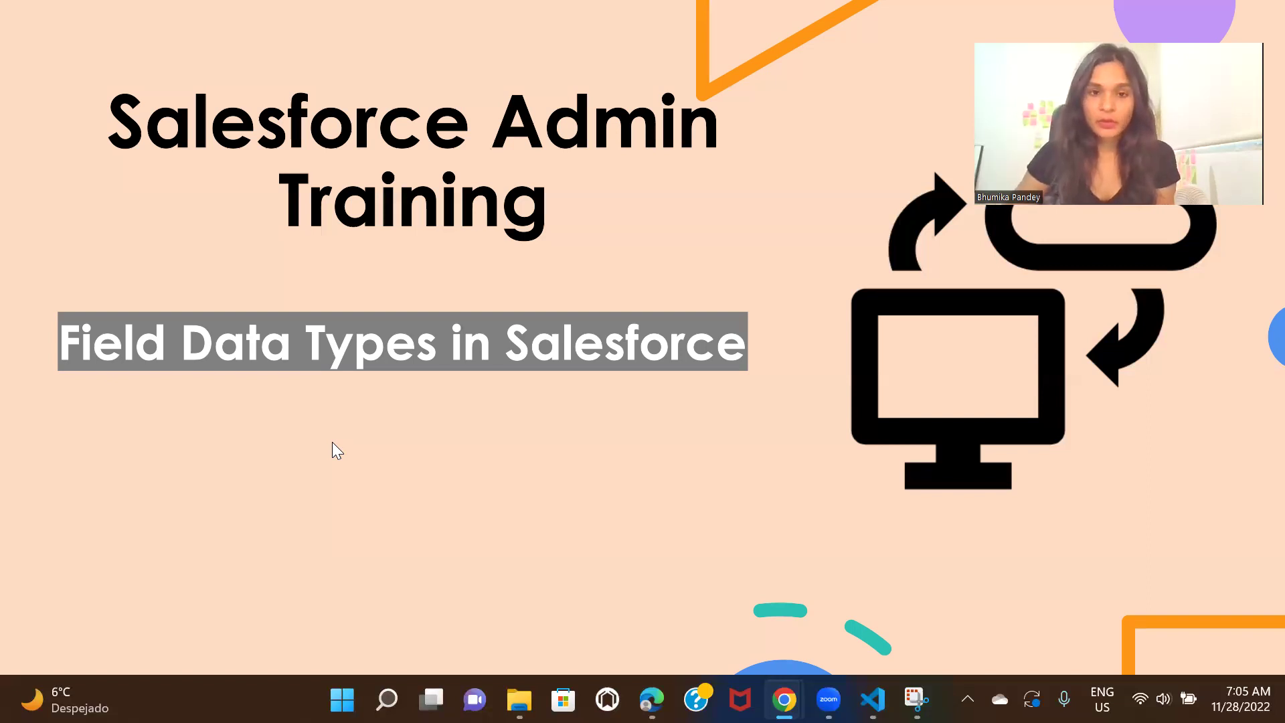
Switch from the Field Data Types slideshow to the browser showing Salesforce Accounts
key(alt+Tab)
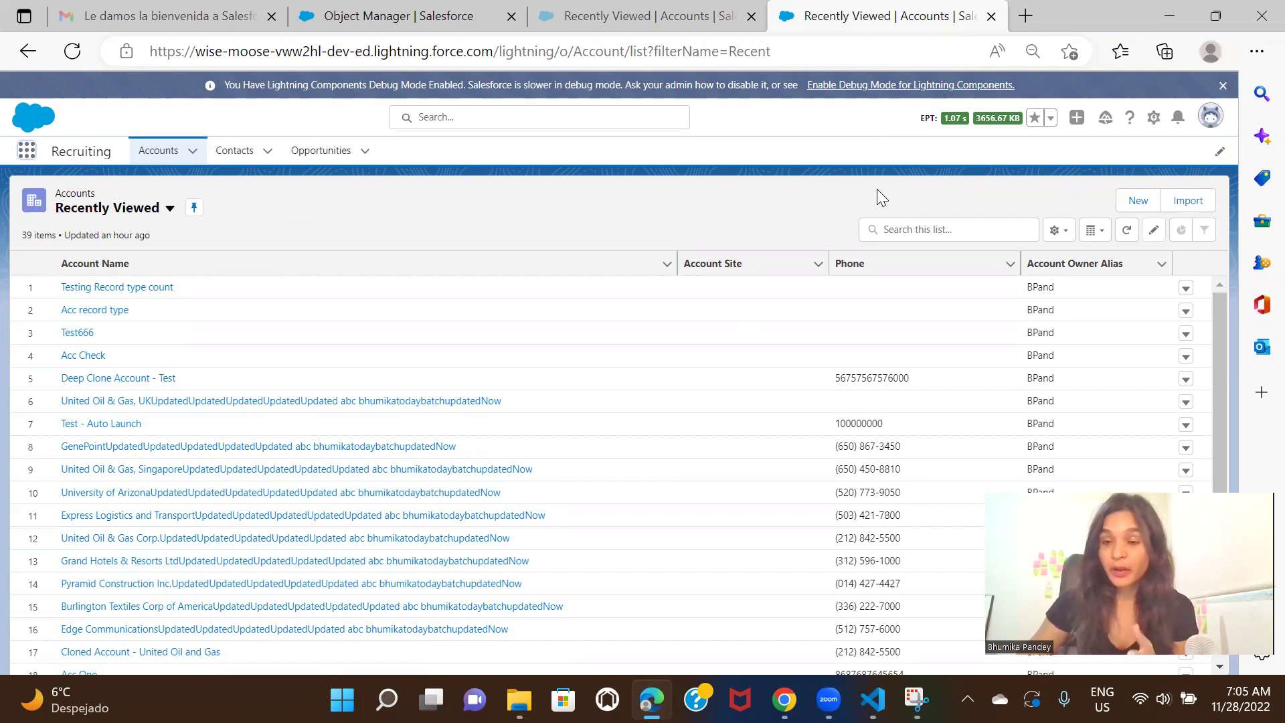
Go to Setup and reach the Tabs page by searching 'tab' in Quick Find
click(1153, 119)
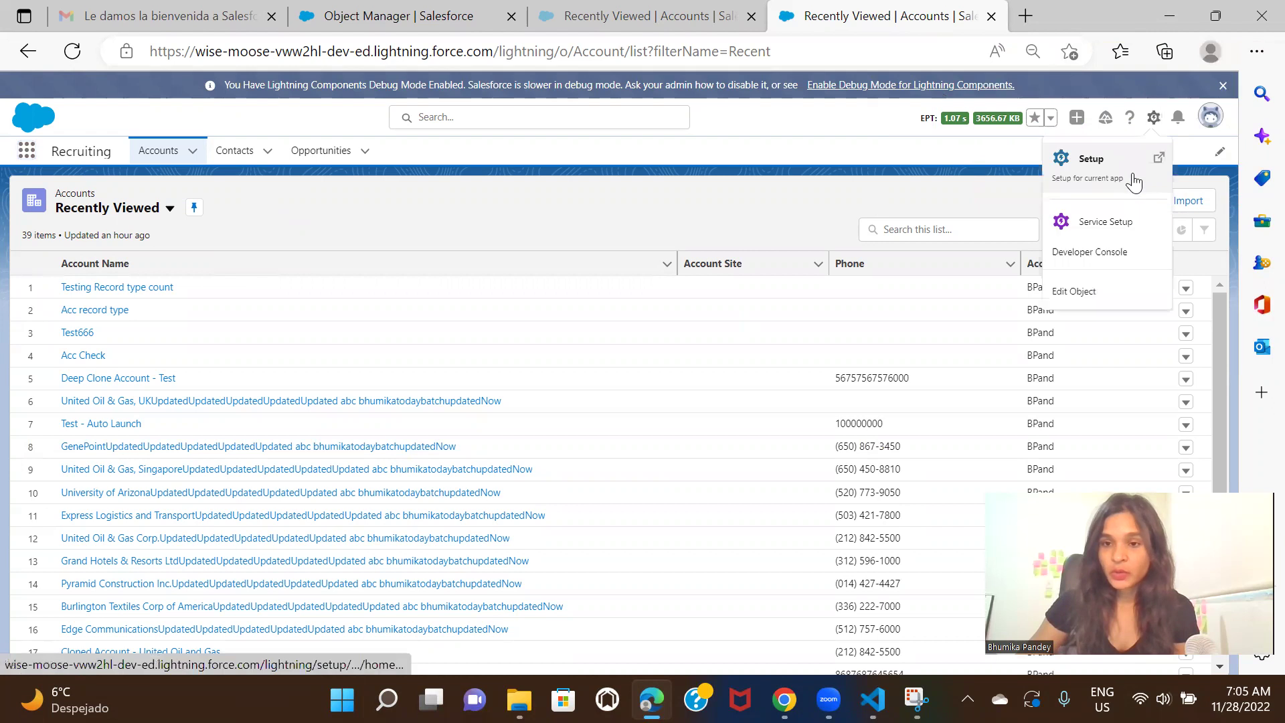
click(1130, 161)
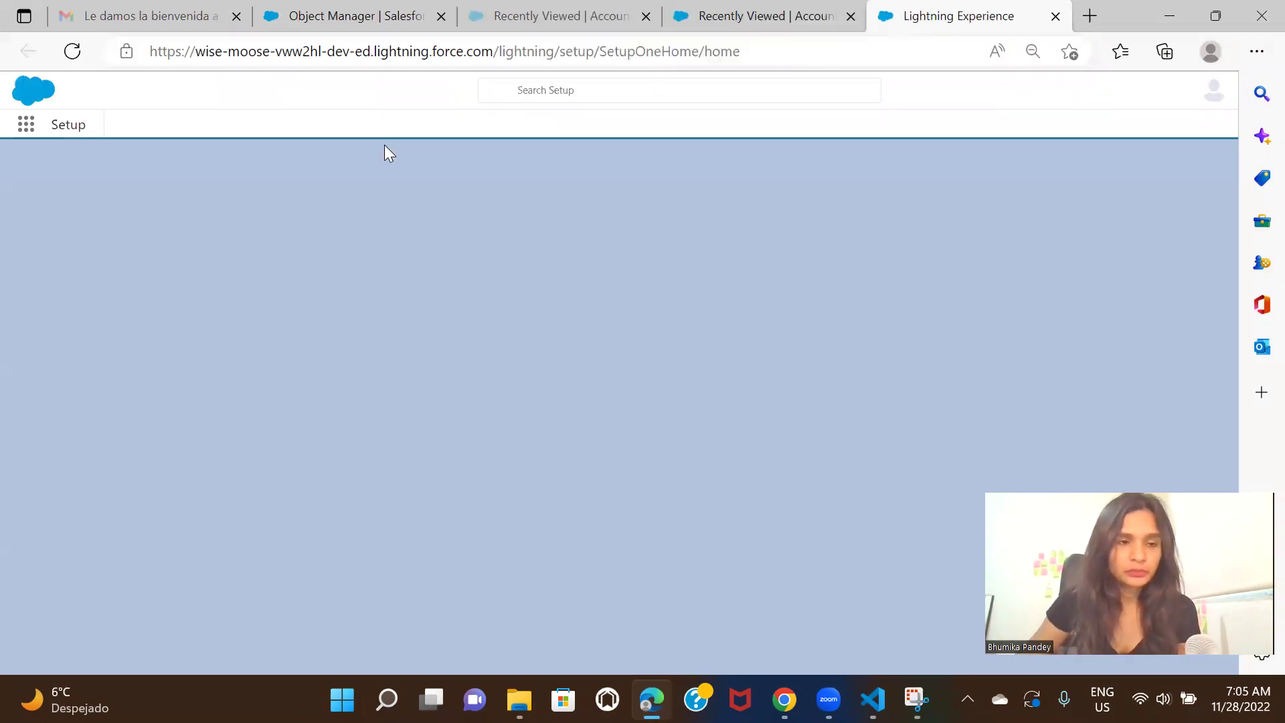
click(106, 185)
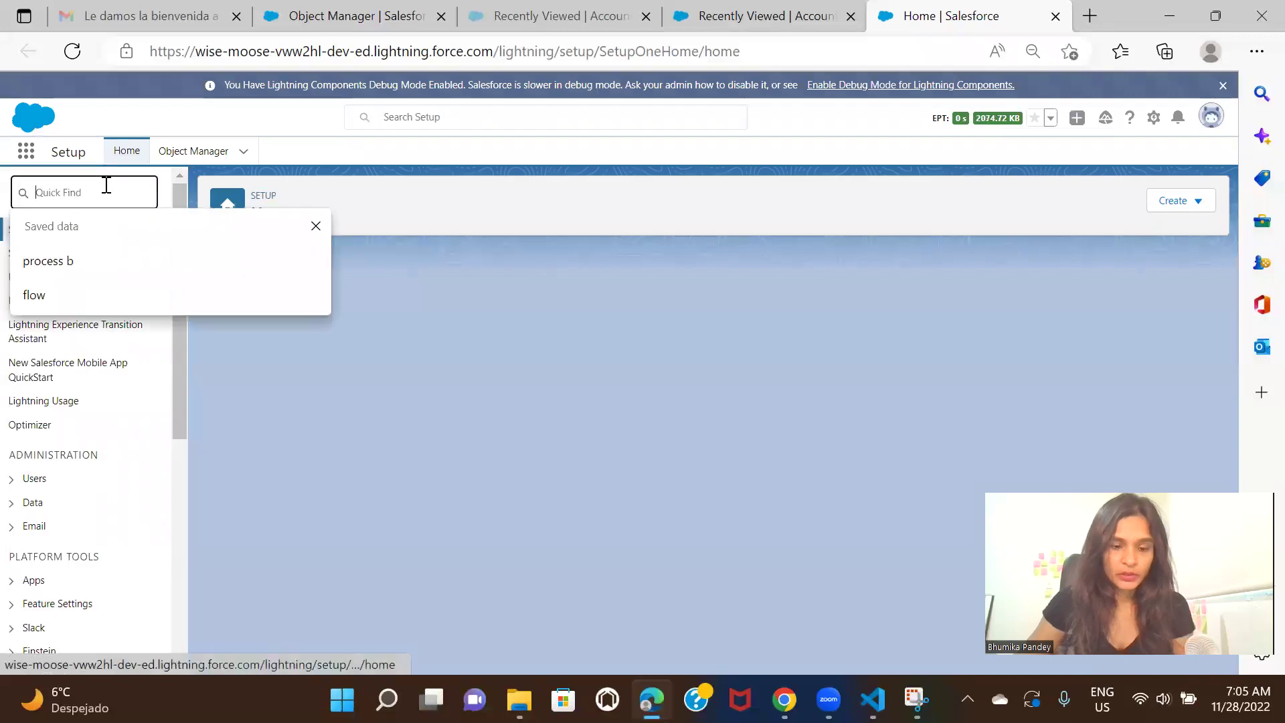
text(ta)
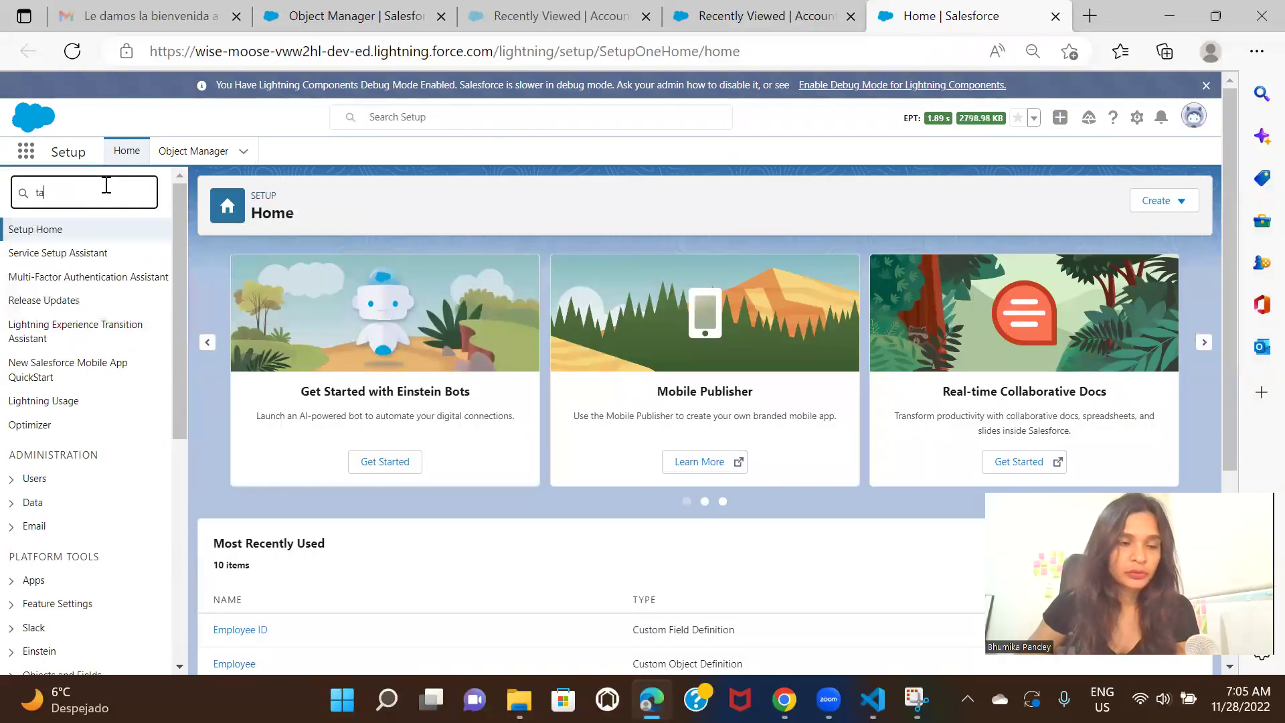
text(b)
click(46, 280)
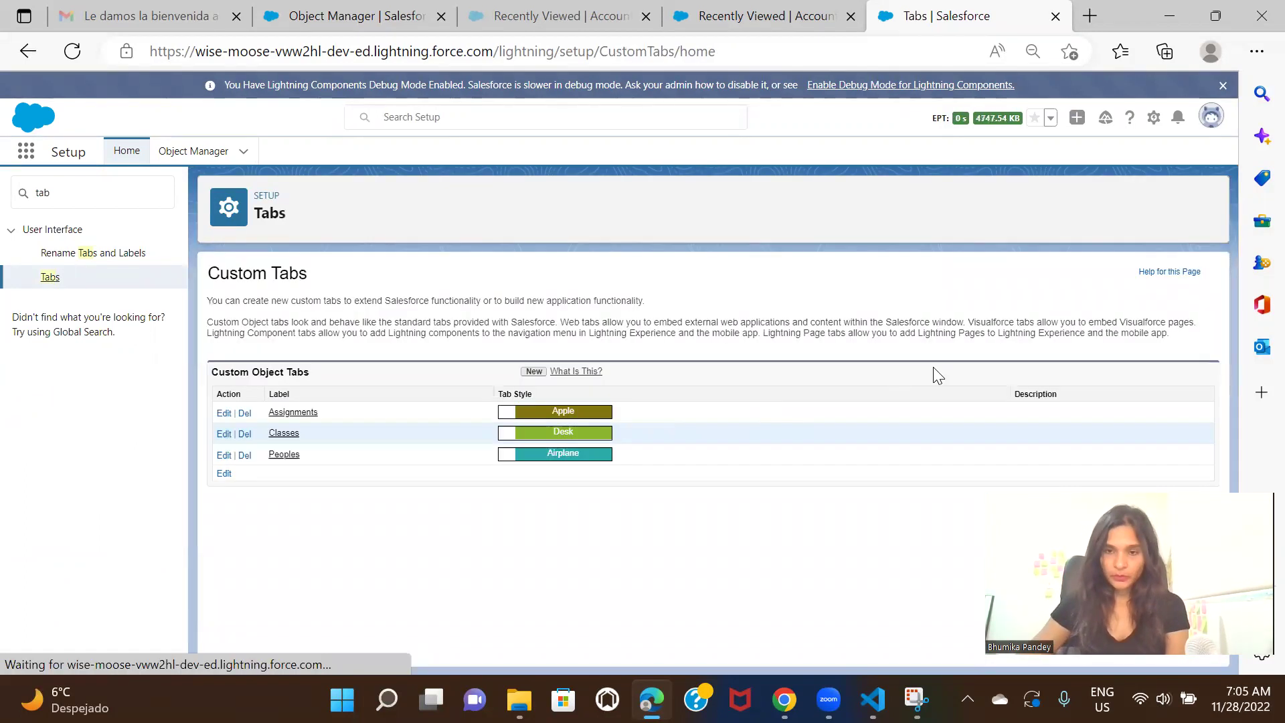
Start a new custom object tab for the Employee object using the Big top style
click(529, 372)
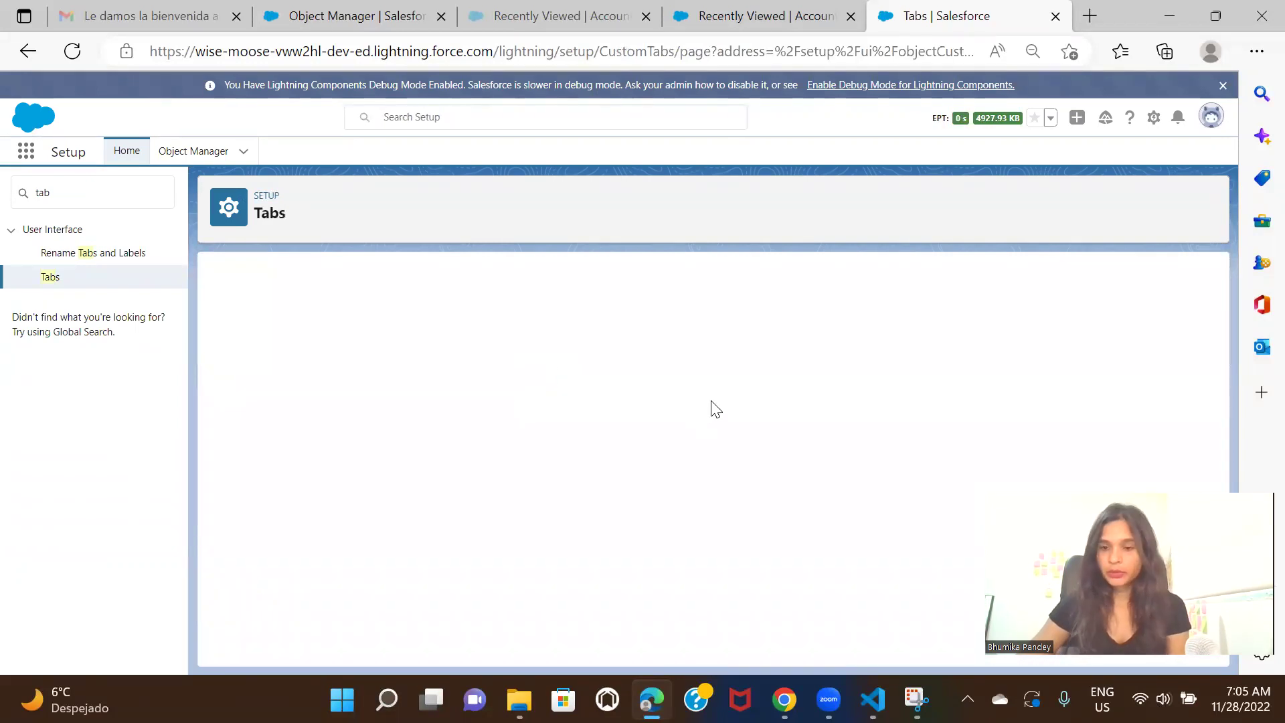
click(469, 393)
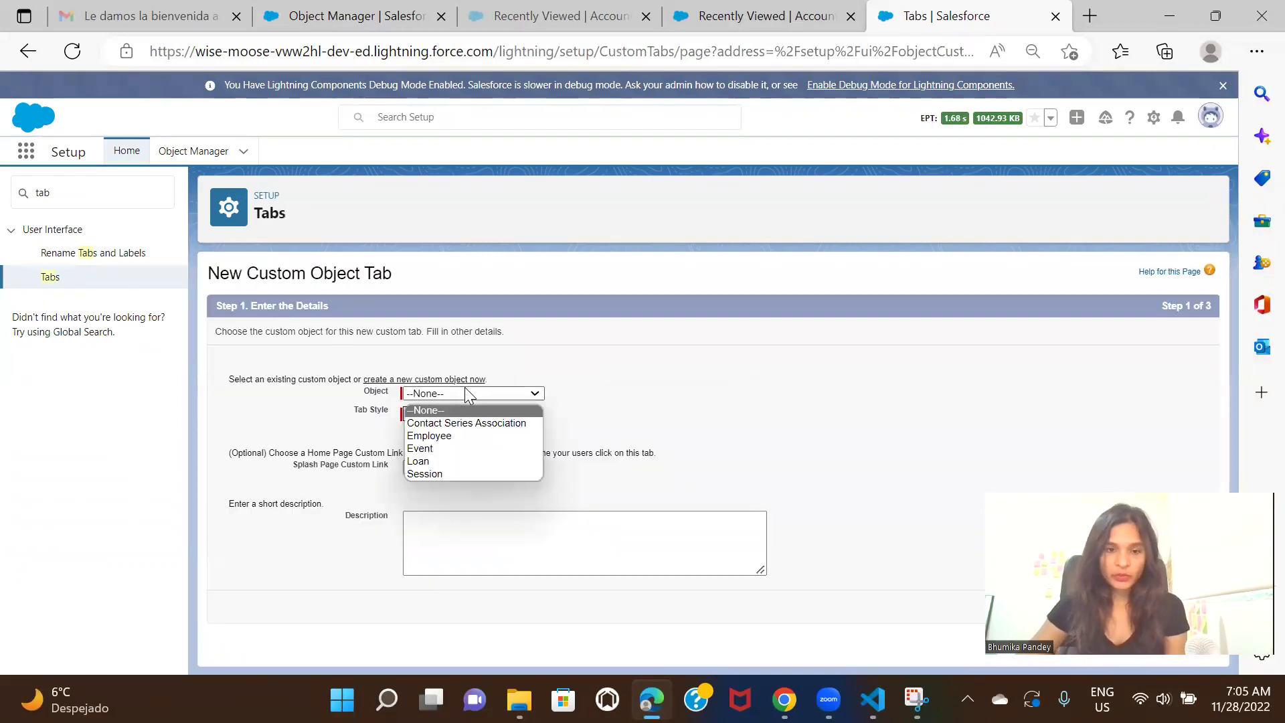
click(477, 436)
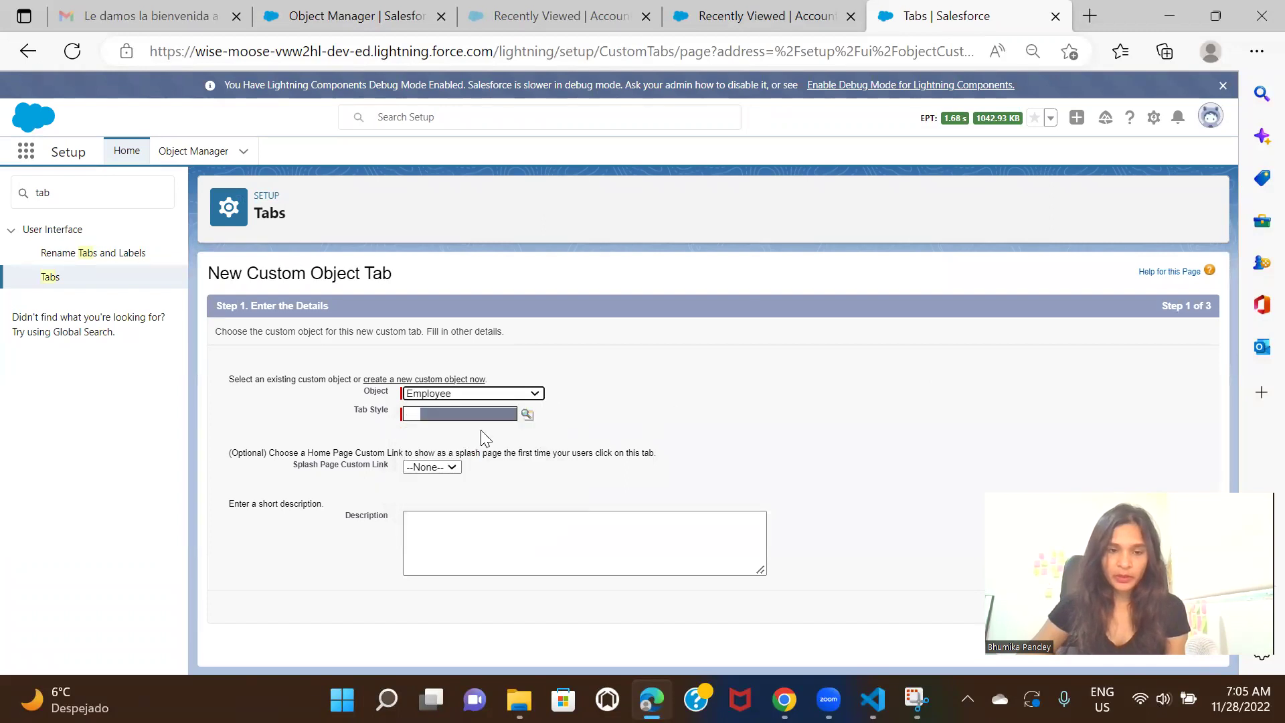
click(527, 416)
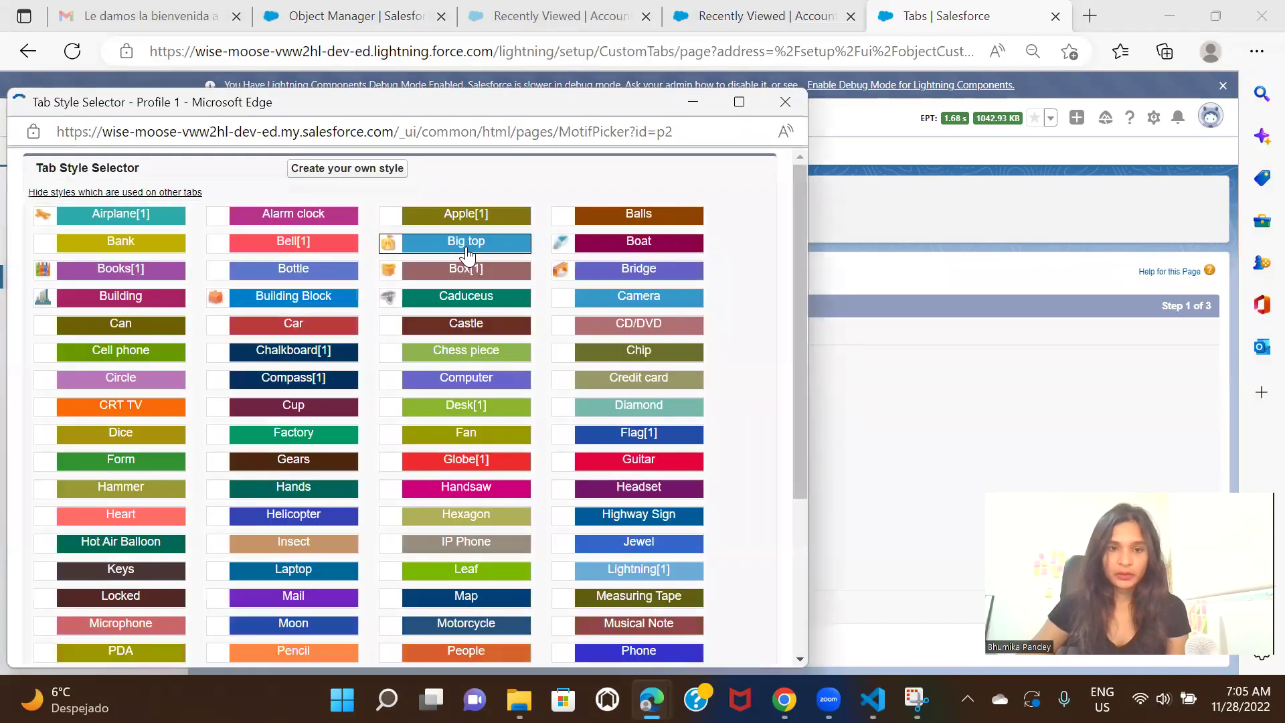
click(466, 253)
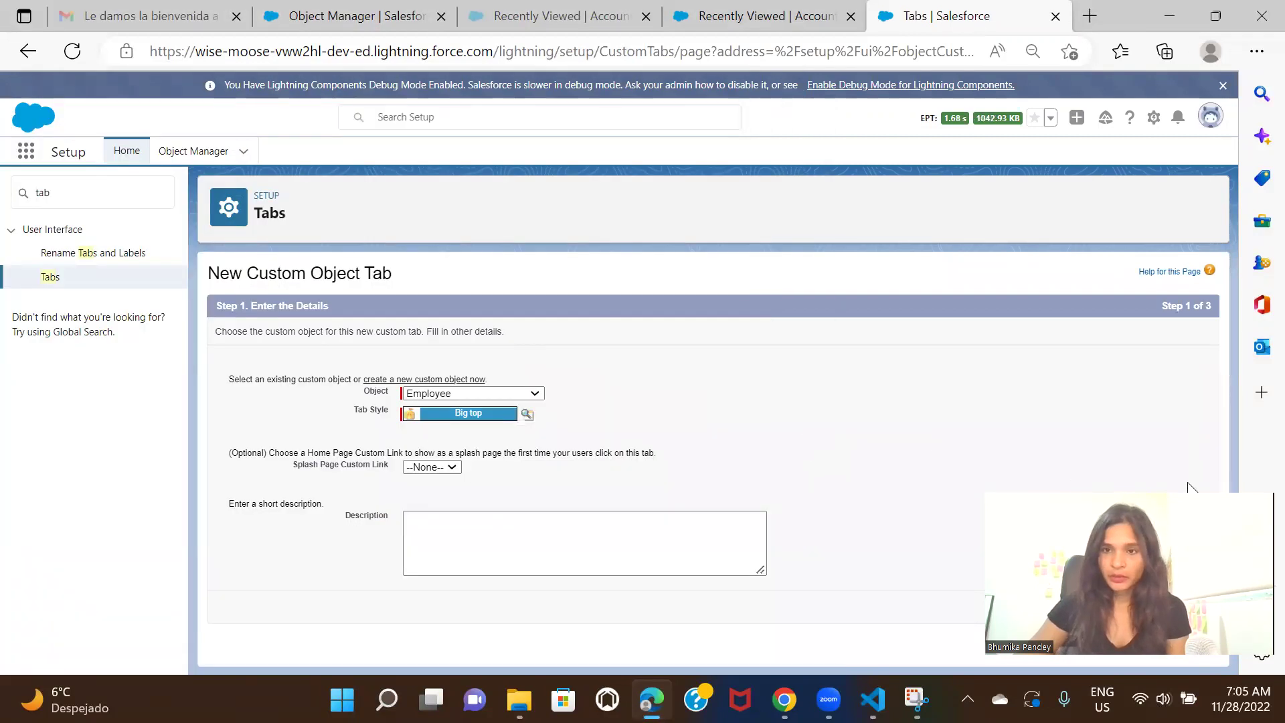
drag(1181, 496, 1192, 54)
Keep default visibility for all profiles and apps and save the Employees tab
click(1165, 605)
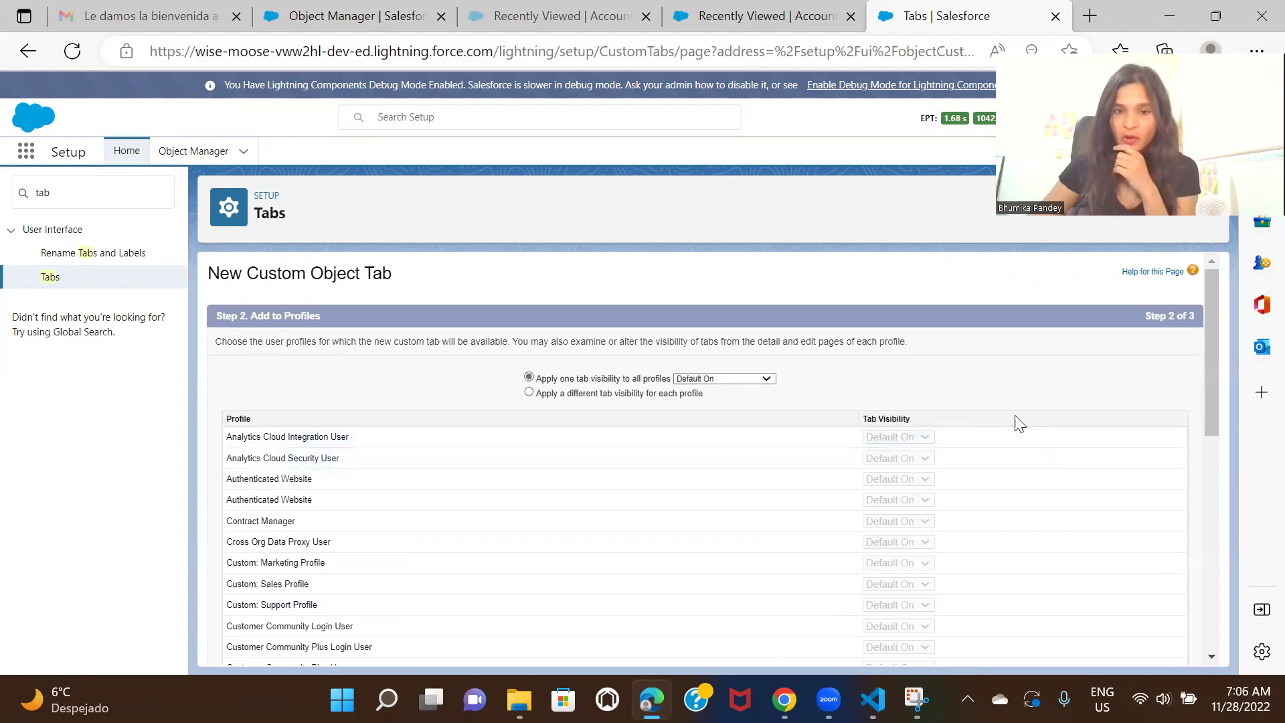
scroll(1018, 423, down, 8)
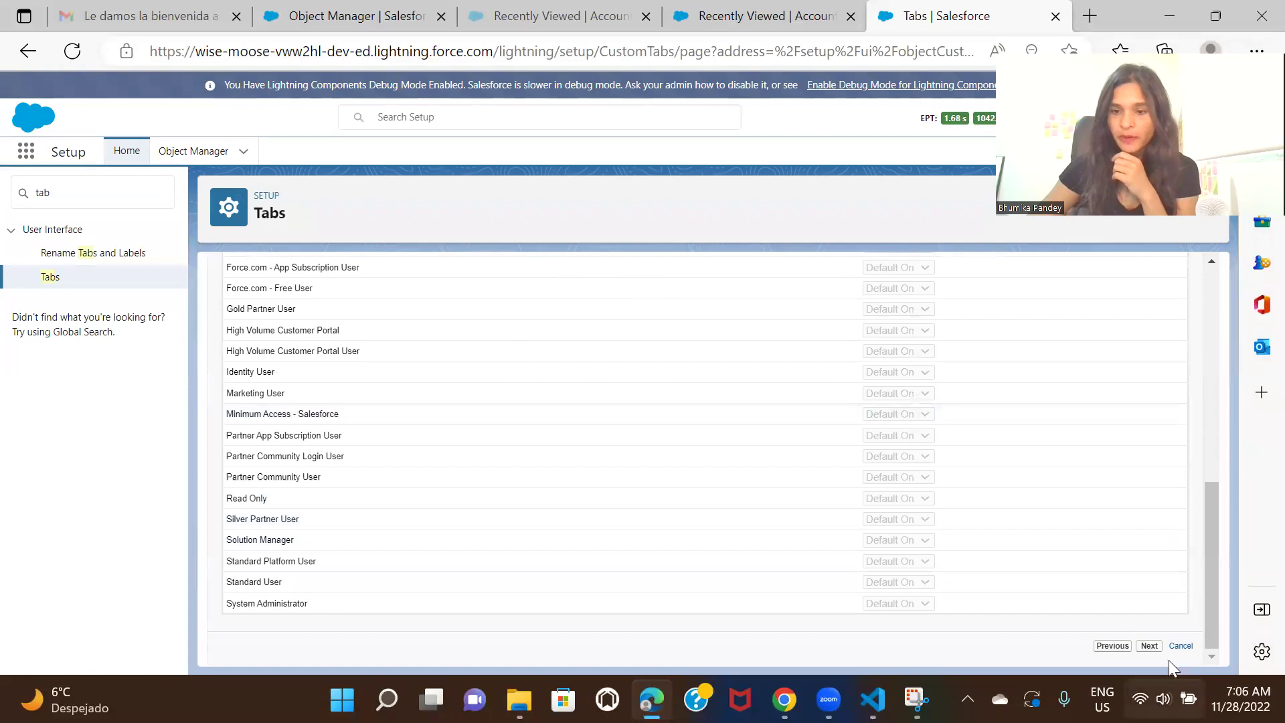
click(1152, 648)
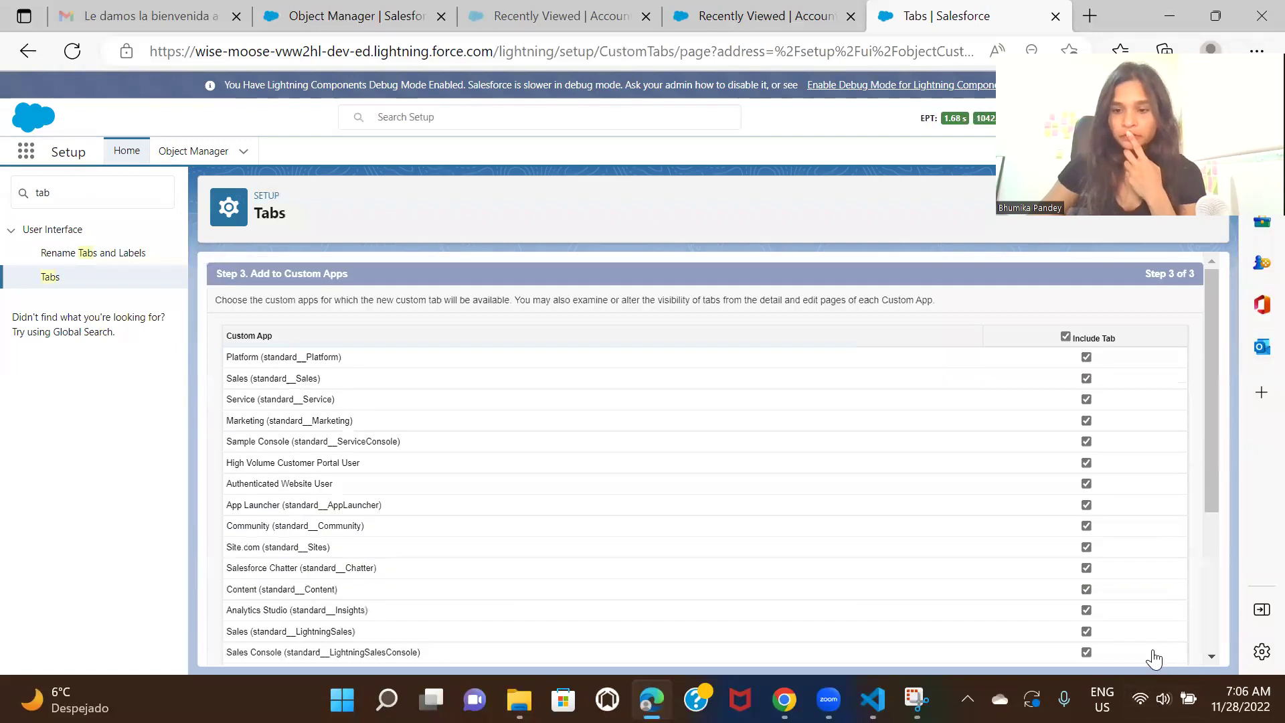
scroll(1137, 459, down, 5)
click(1146, 646)
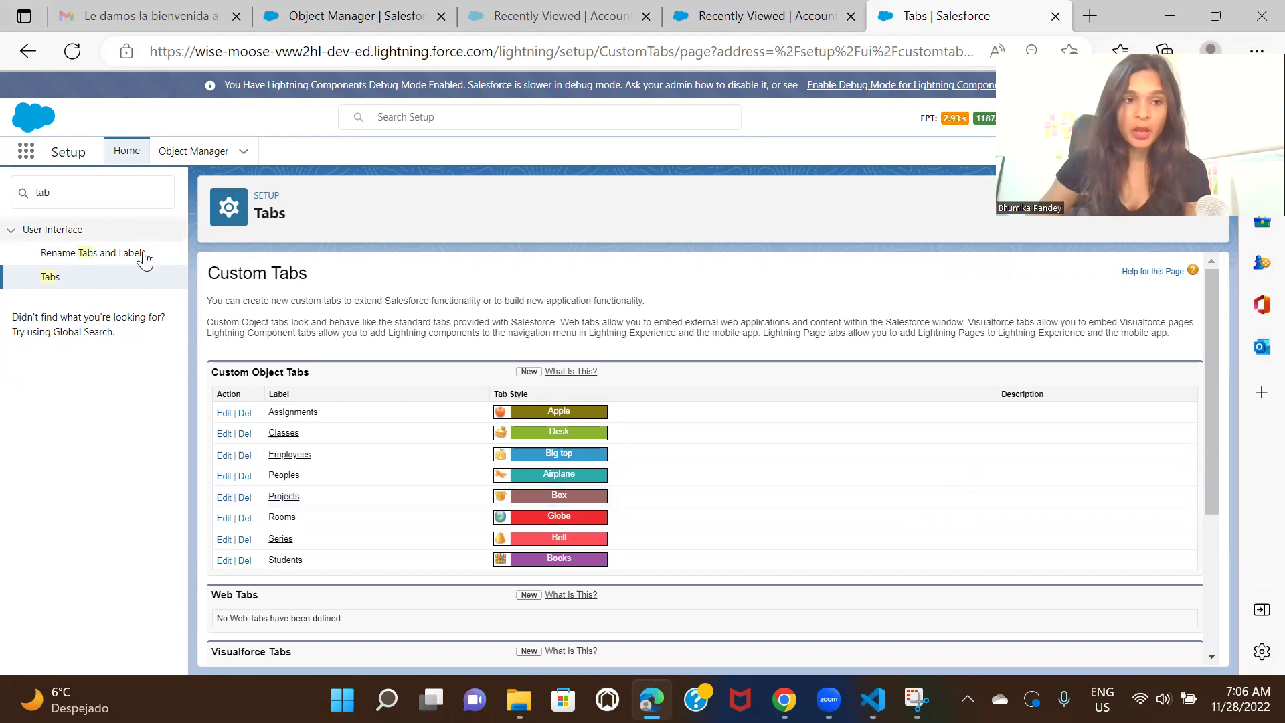
Find Employees via the App Launcher search 'empl' and start a blank New Employee record
click(26, 157)
text(empl)
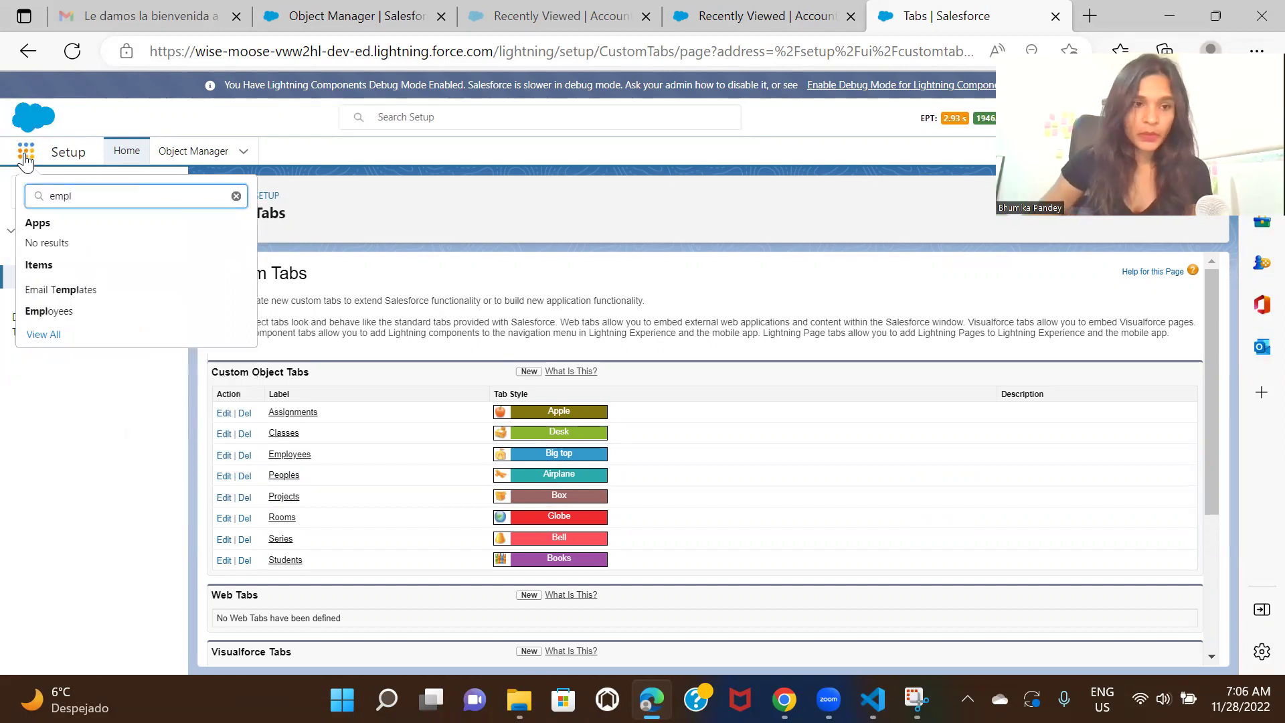
click(58, 316)
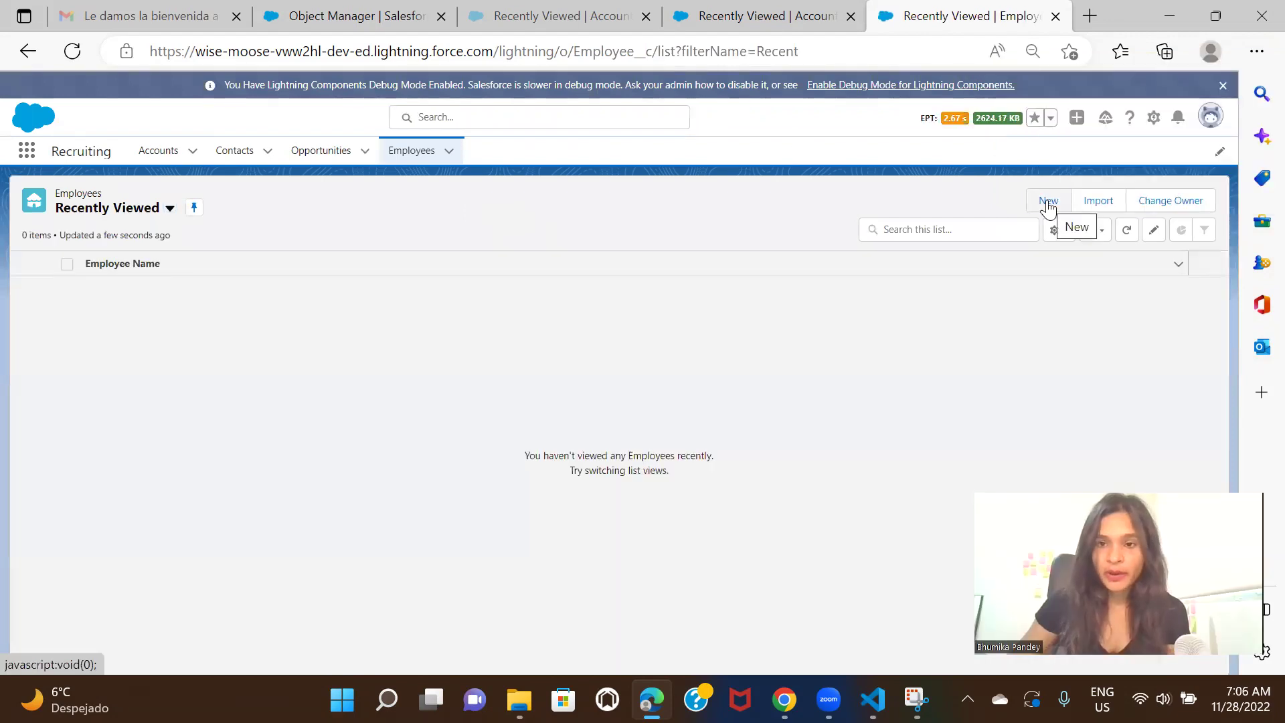
click(1048, 200)
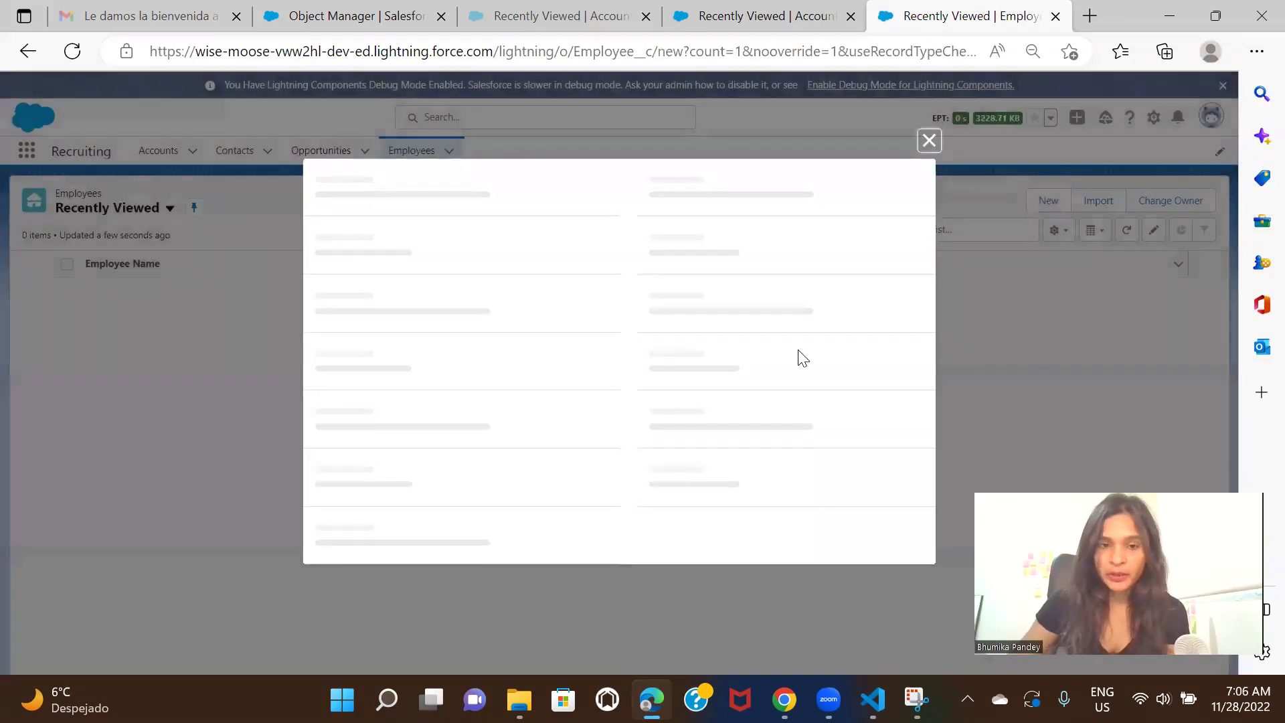
click(794, 353)
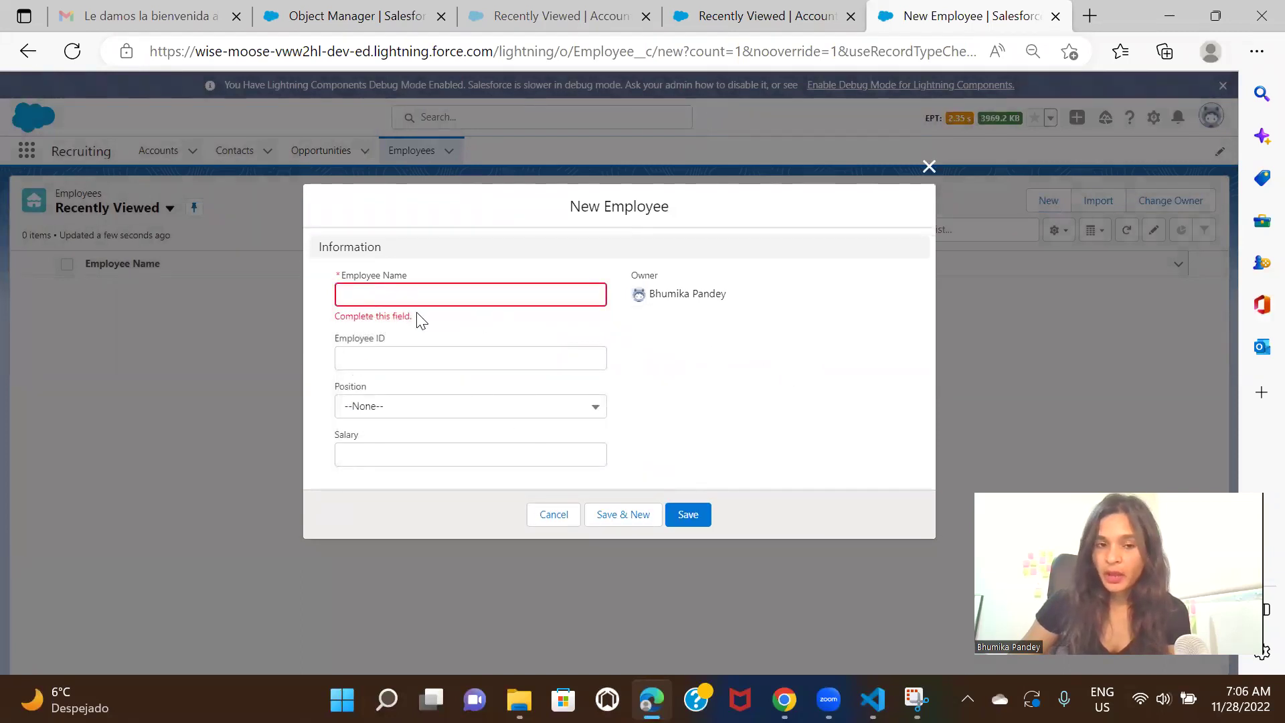
click(360, 290)
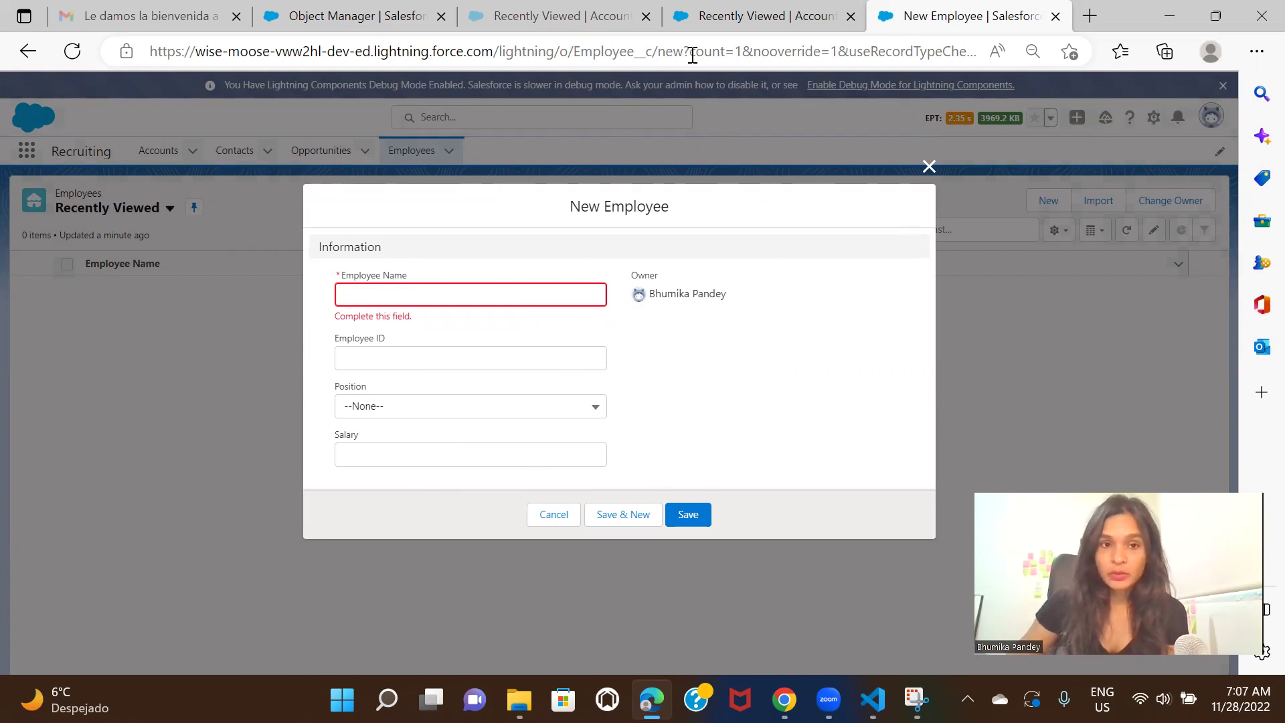
From the Accounts tab, go to Setup's Object Manager and open Employee's Fields & Relationships
click(810, 17)
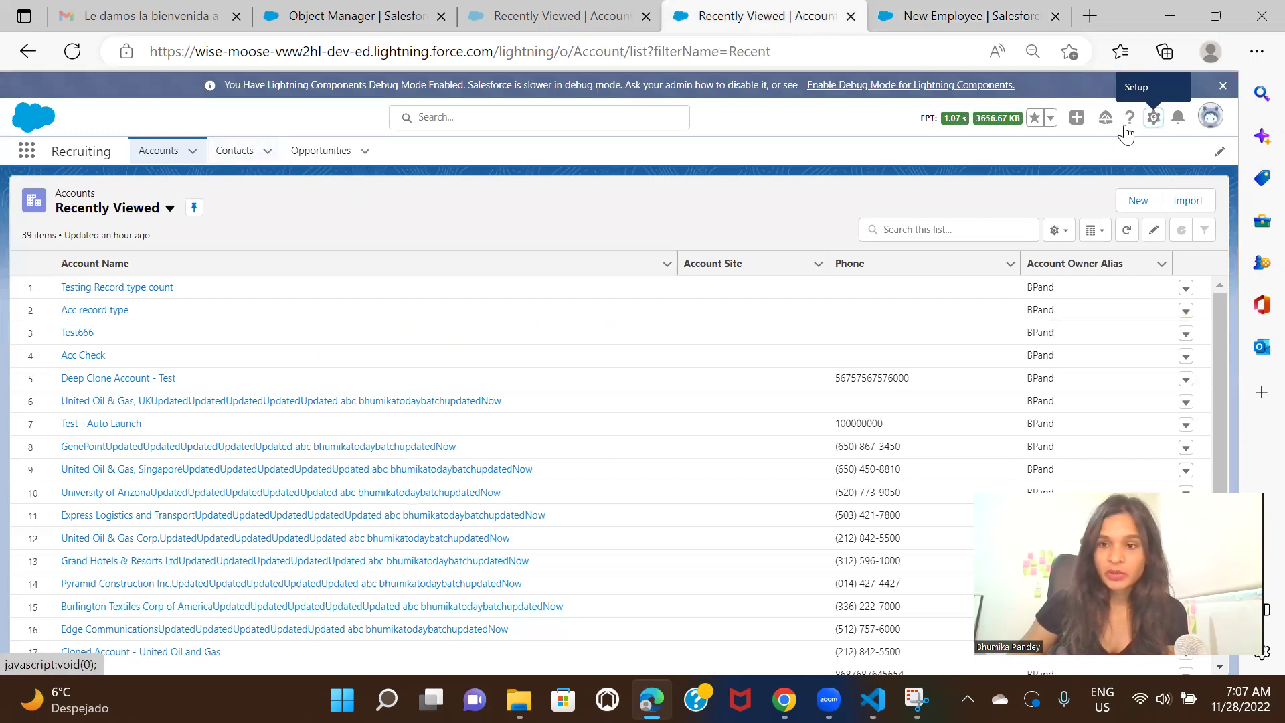
click(1154, 118)
click(1134, 161)
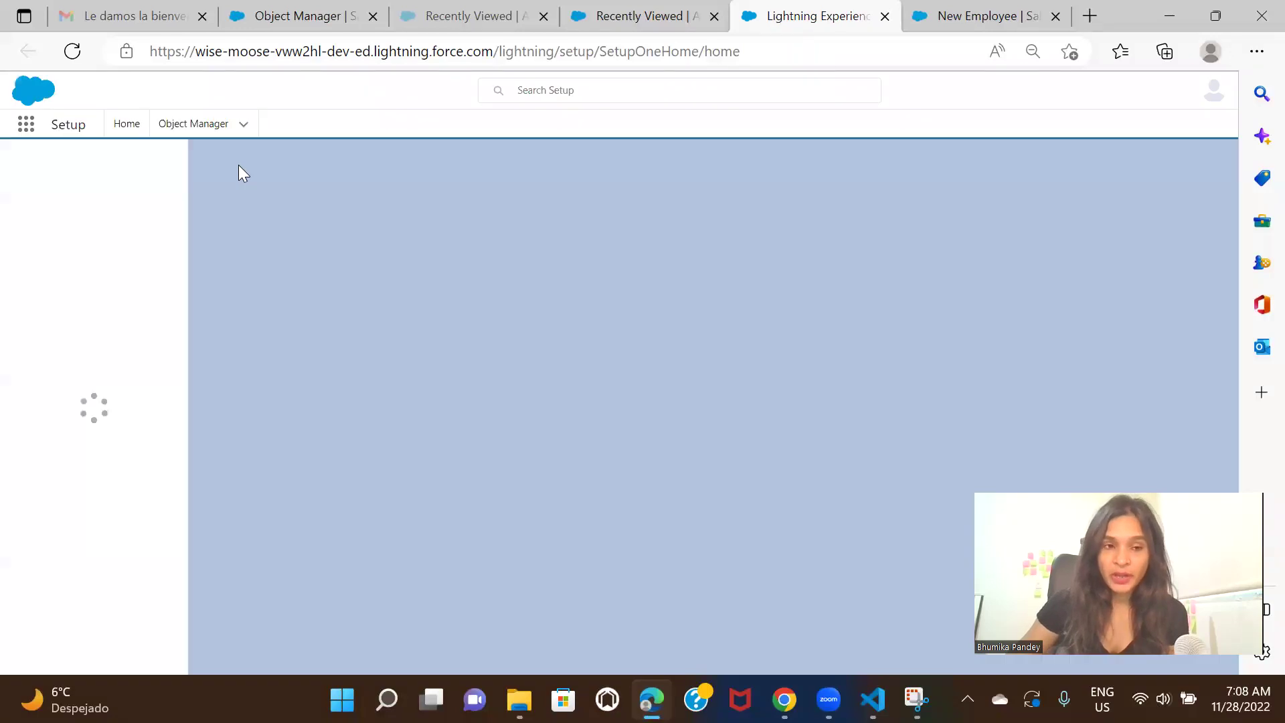
click(182, 155)
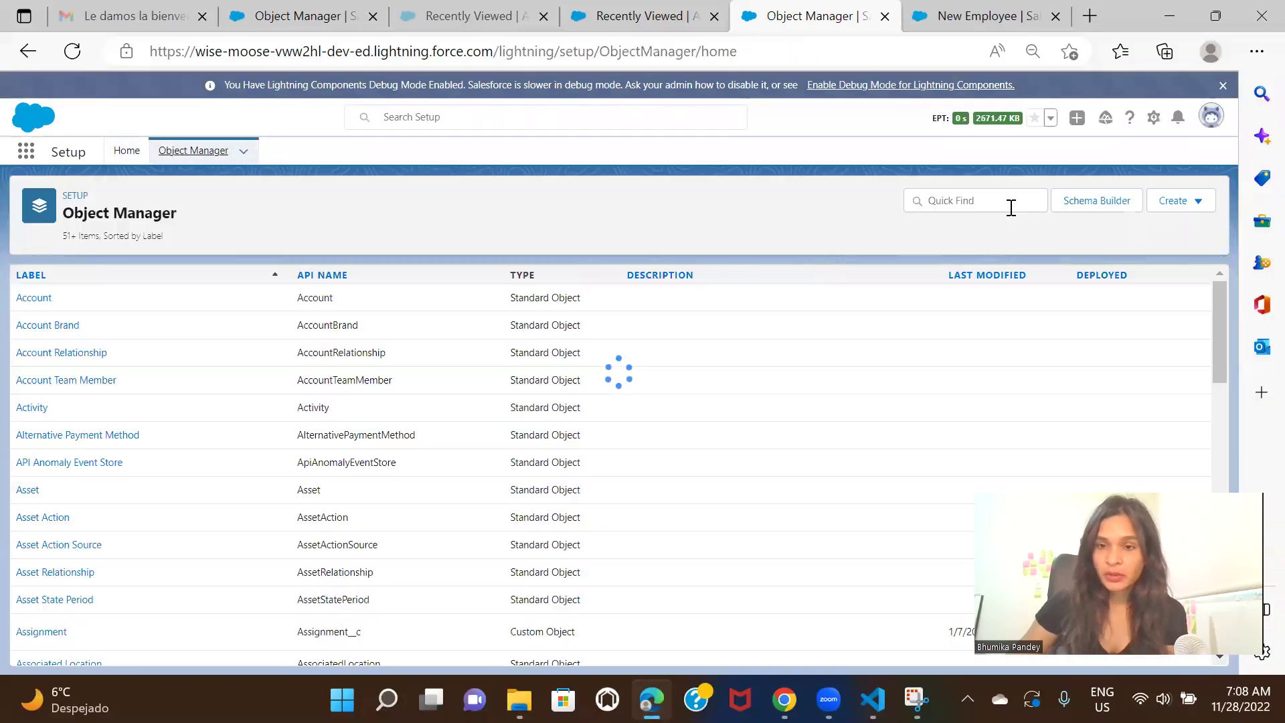
click(1010, 207)
text(empl)
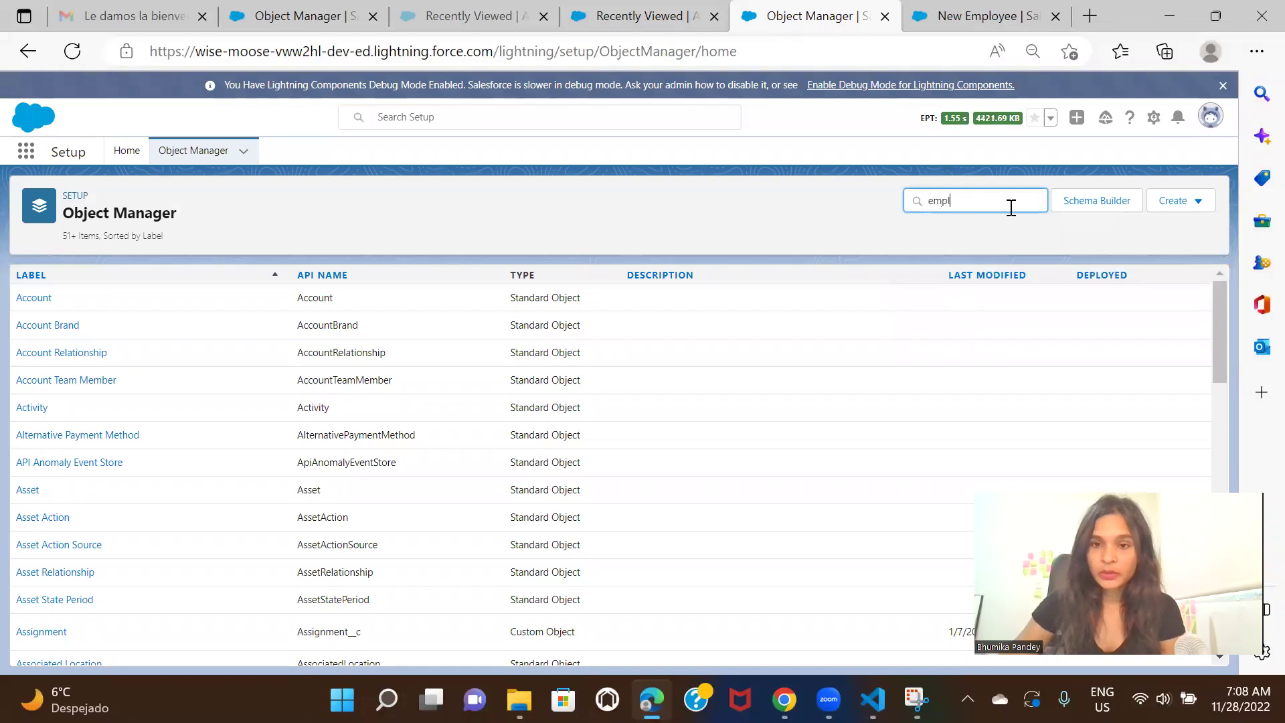
click(30, 302)
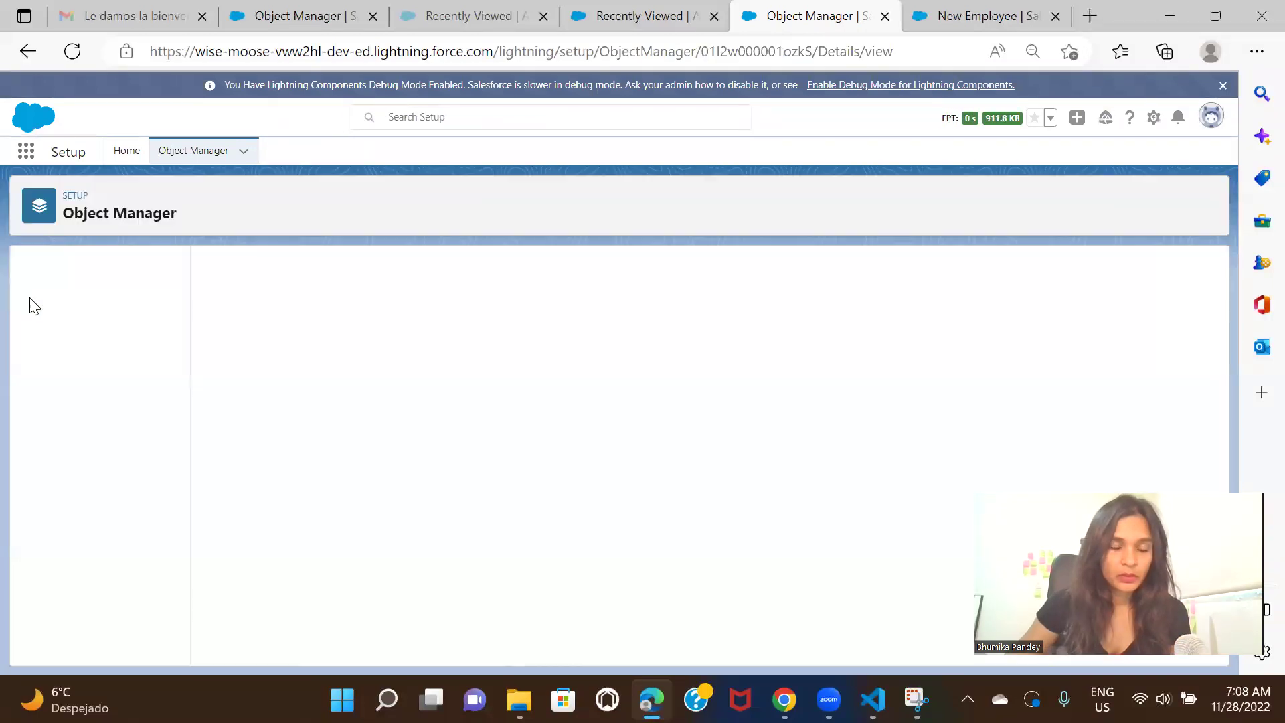
click(103, 298)
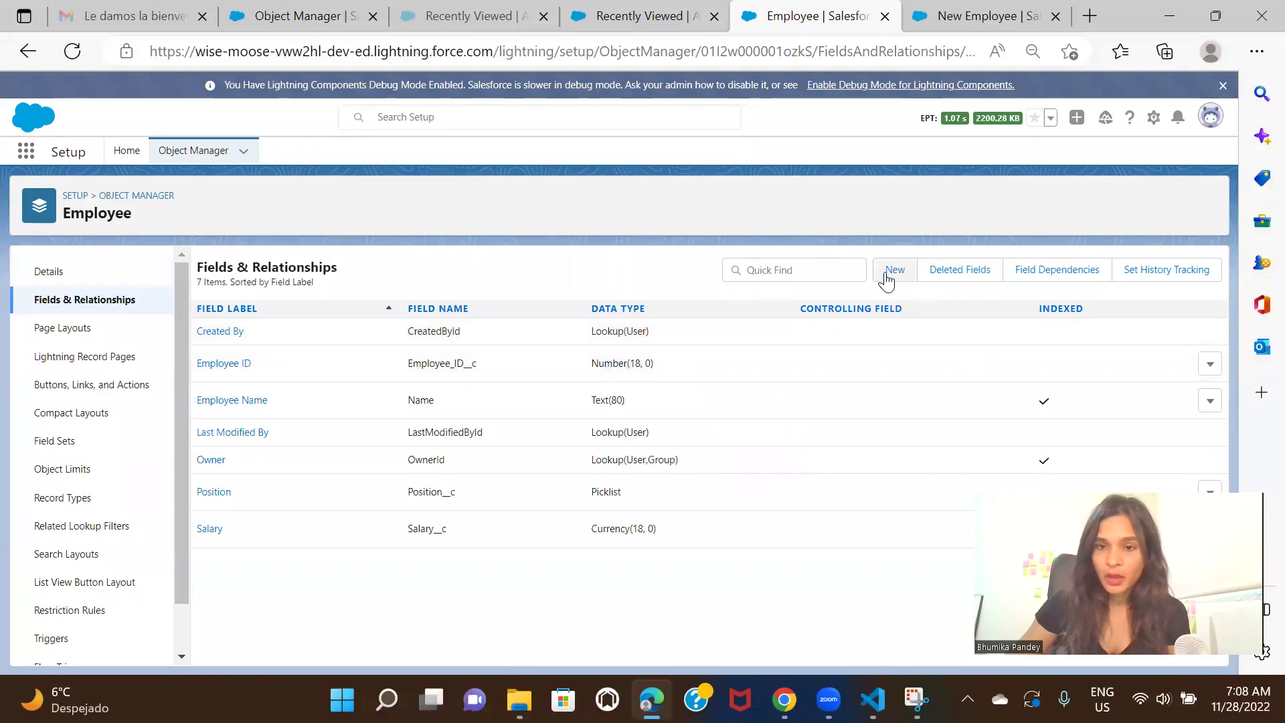
Start a new Employee custom field with the Checkbox data type
click(893, 270)
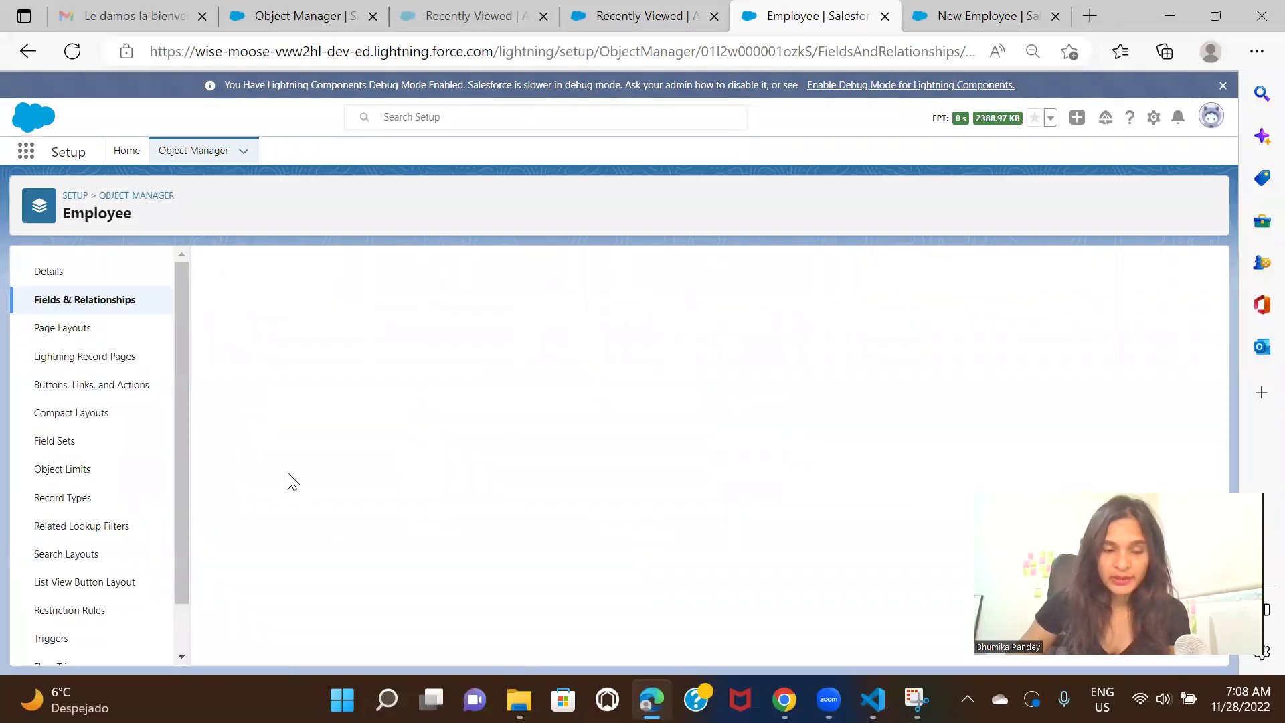
scroll(652, 393, down, 1)
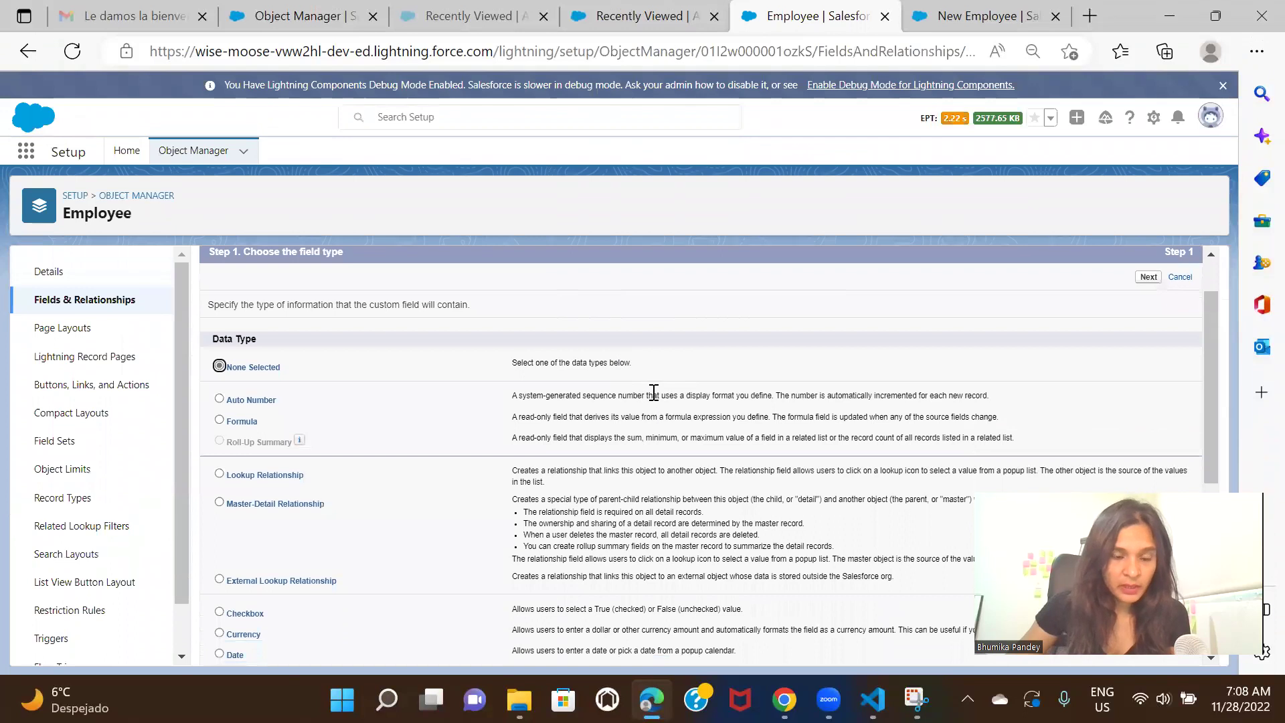
scroll(654, 392, down, 1)
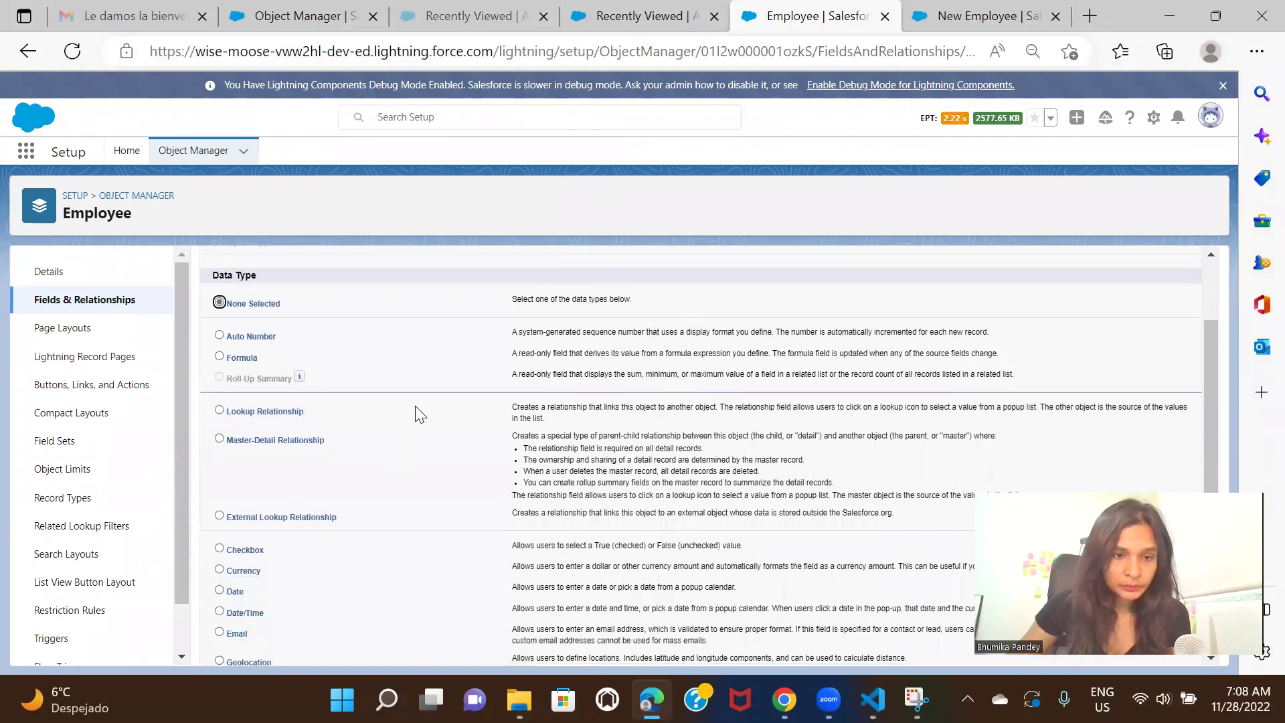
scroll(415, 407, down, 2)
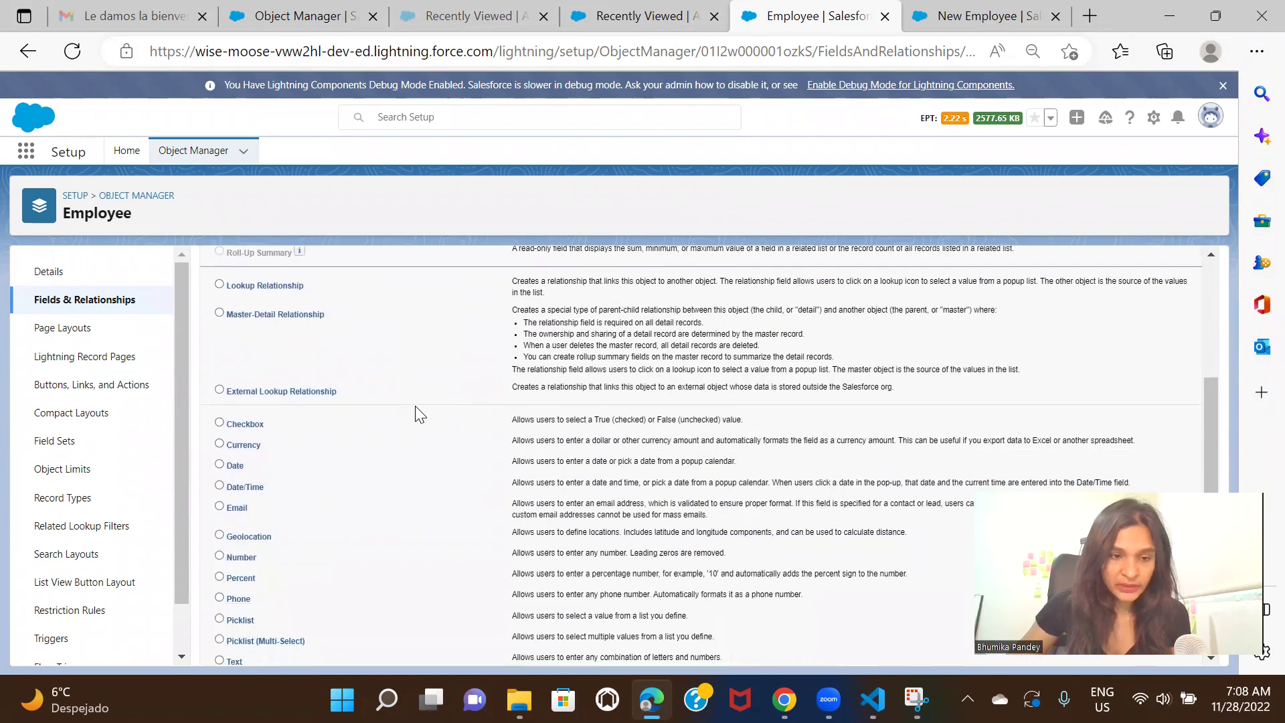
click(239, 423)
scroll(913, 425, up, 3)
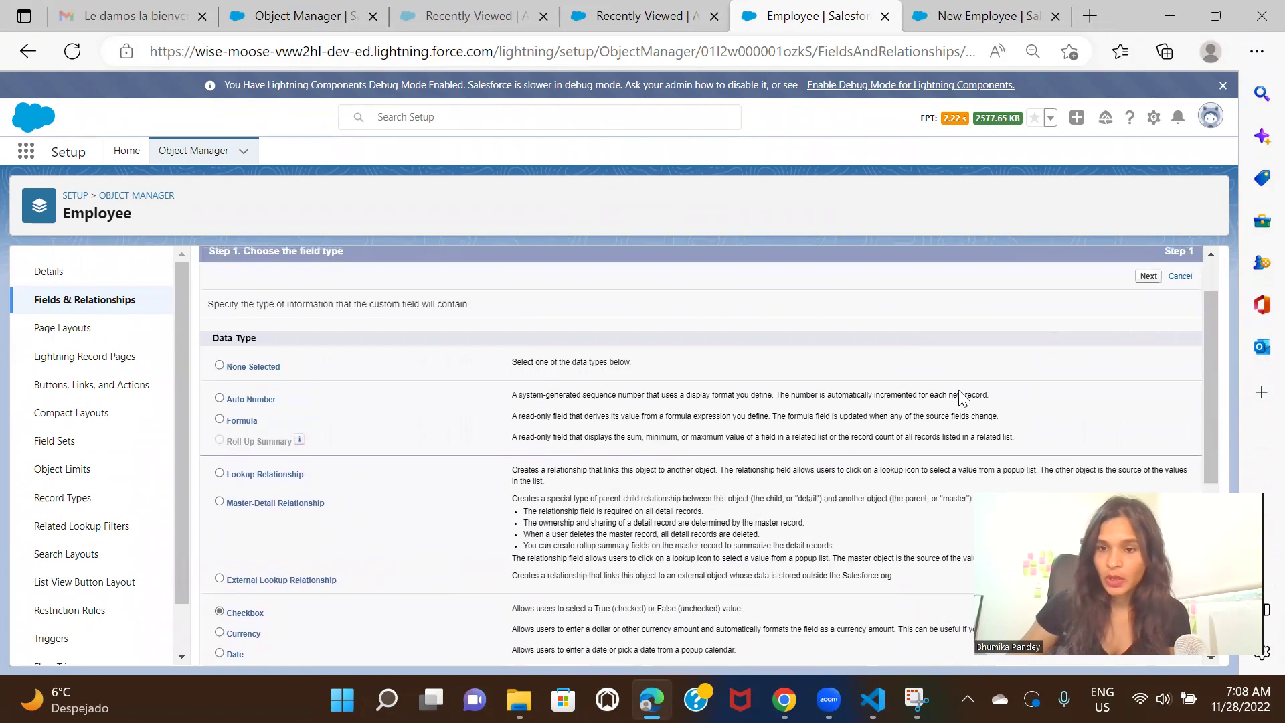
click(1145, 280)
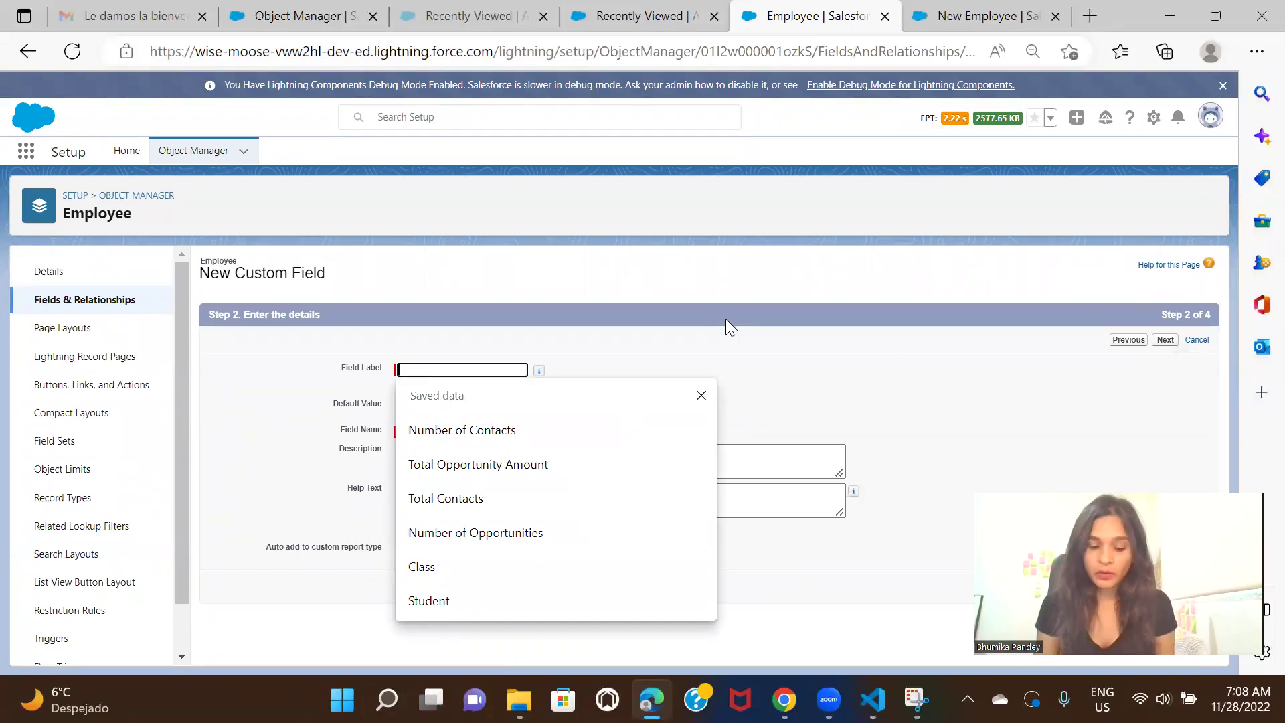
Label it 'Is Employee Active ?' with field name Is_Employee_Active, default unchecked
text(Is Employee Active)
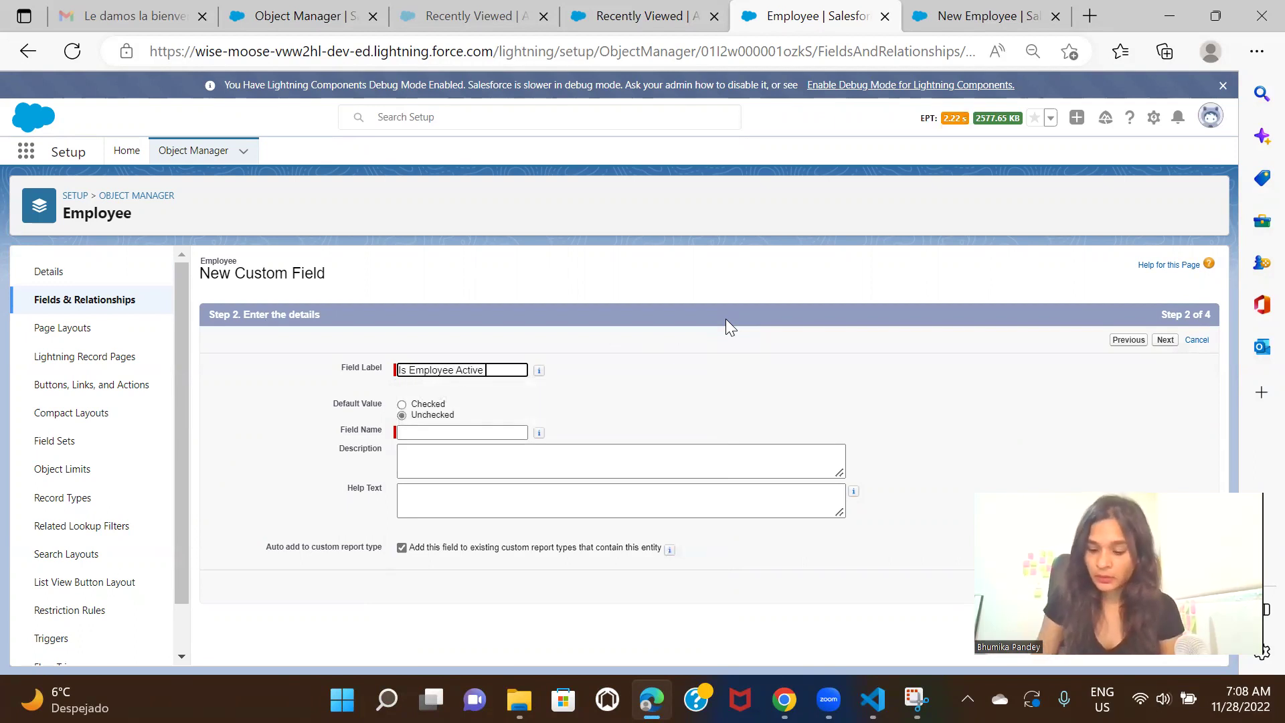
click(928, 375)
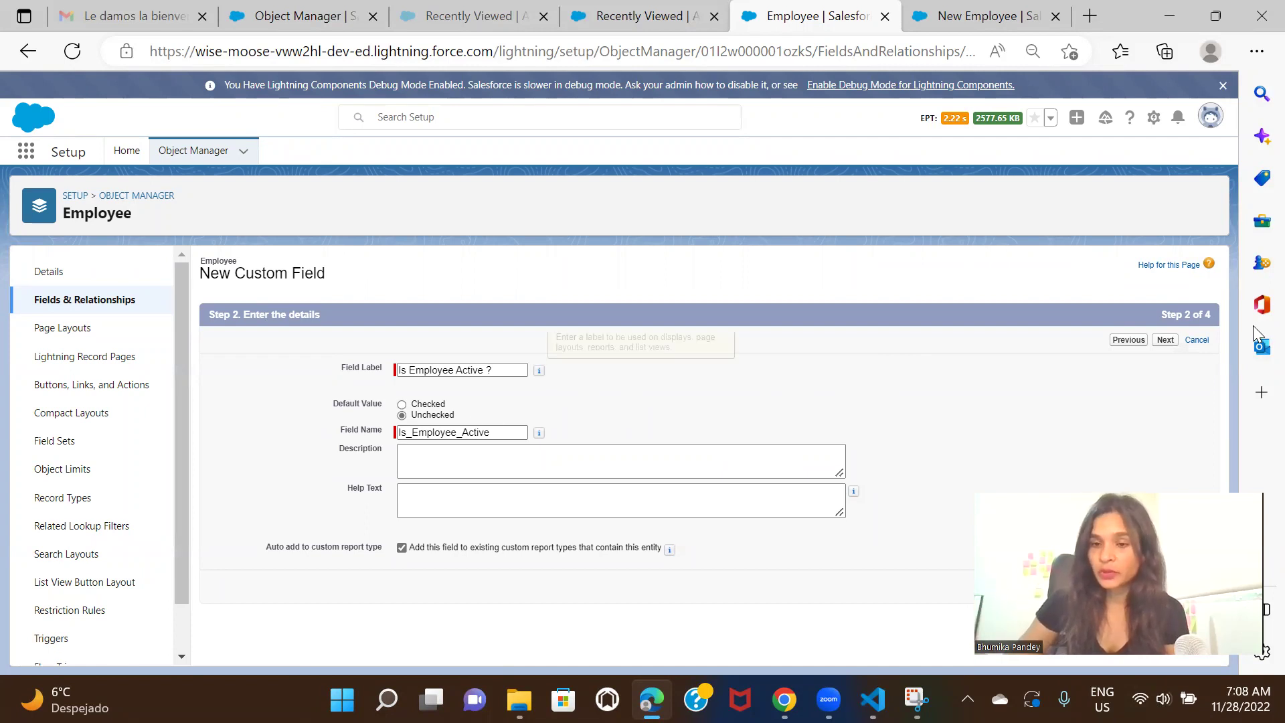
click(1166, 341)
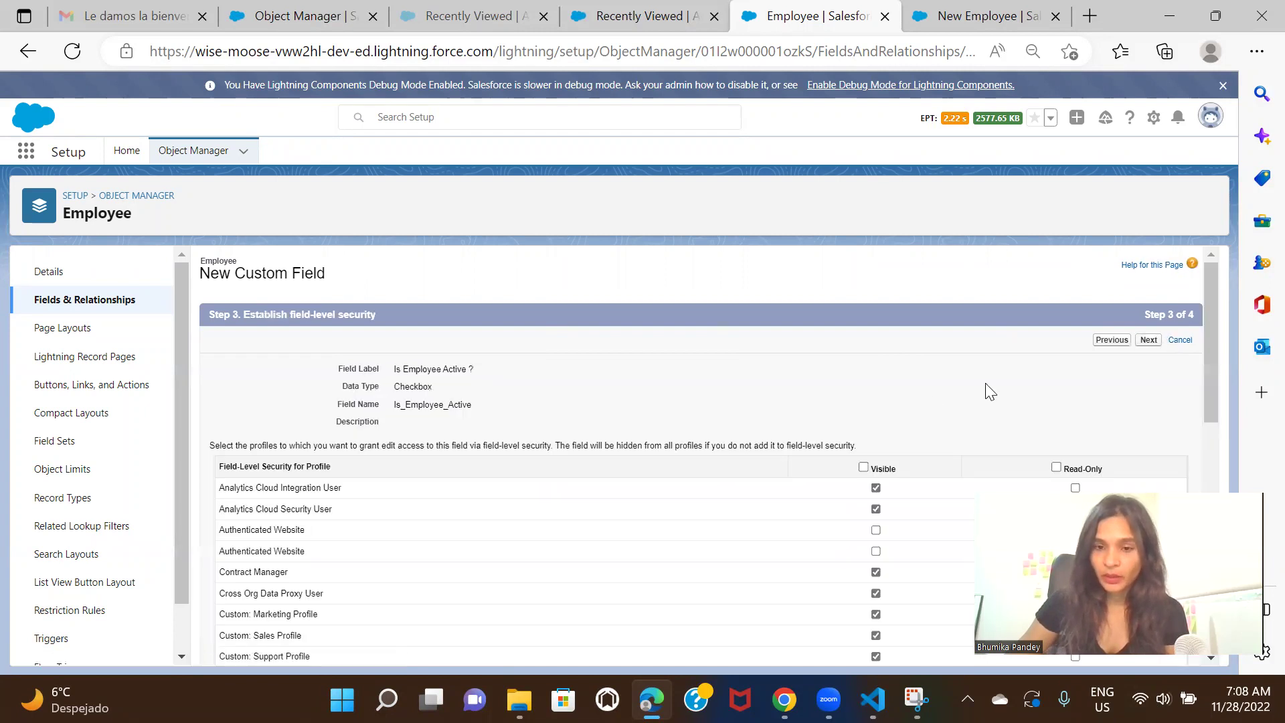
Make Is Employee Active ? visible to all profiles, keep it on Employee Layout, and Save & New
click(864, 468)
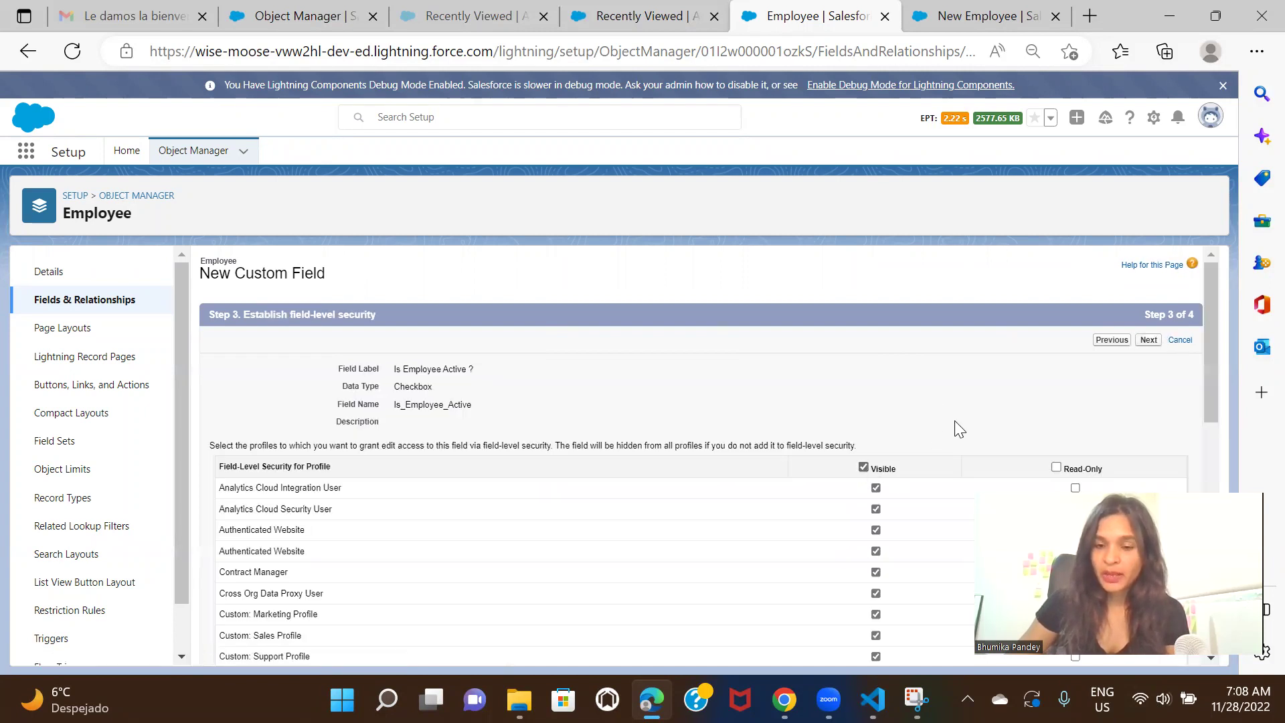
scroll(565, 455, down, 1)
scroll(566, 455, down, 8)
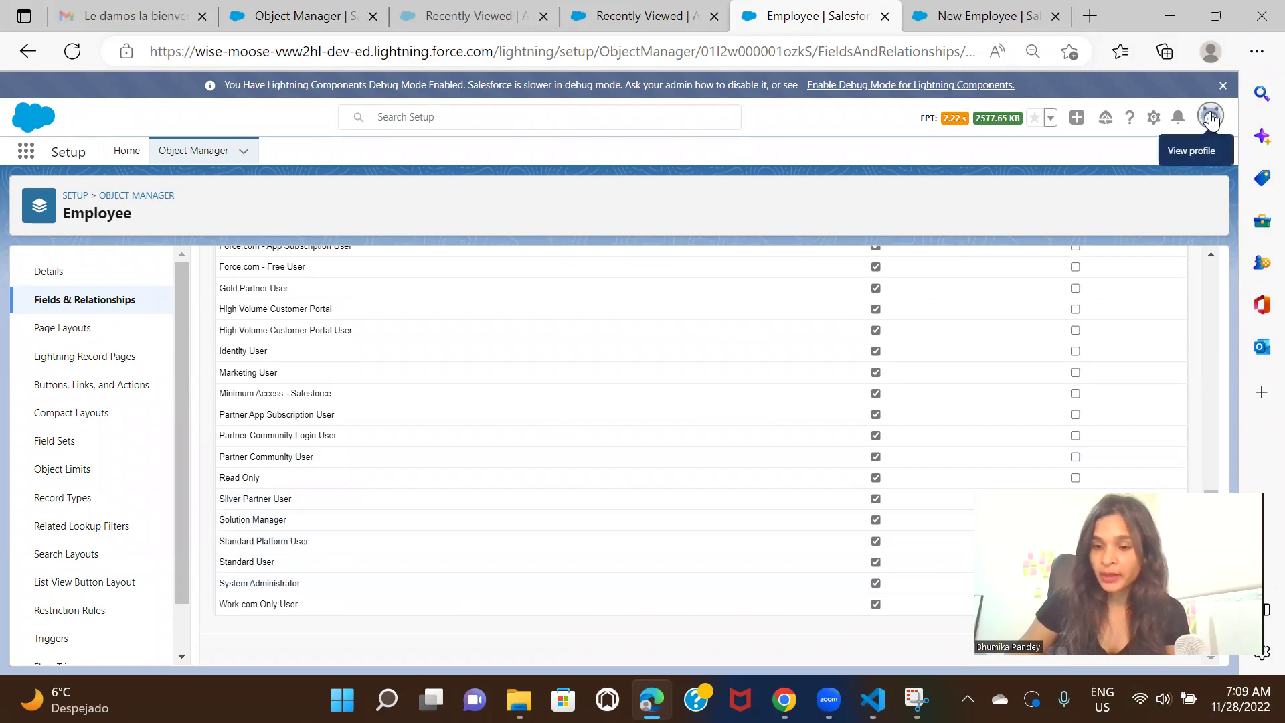
scroll(936, 402, up, 8)
scroll(940, 405, up, 2)
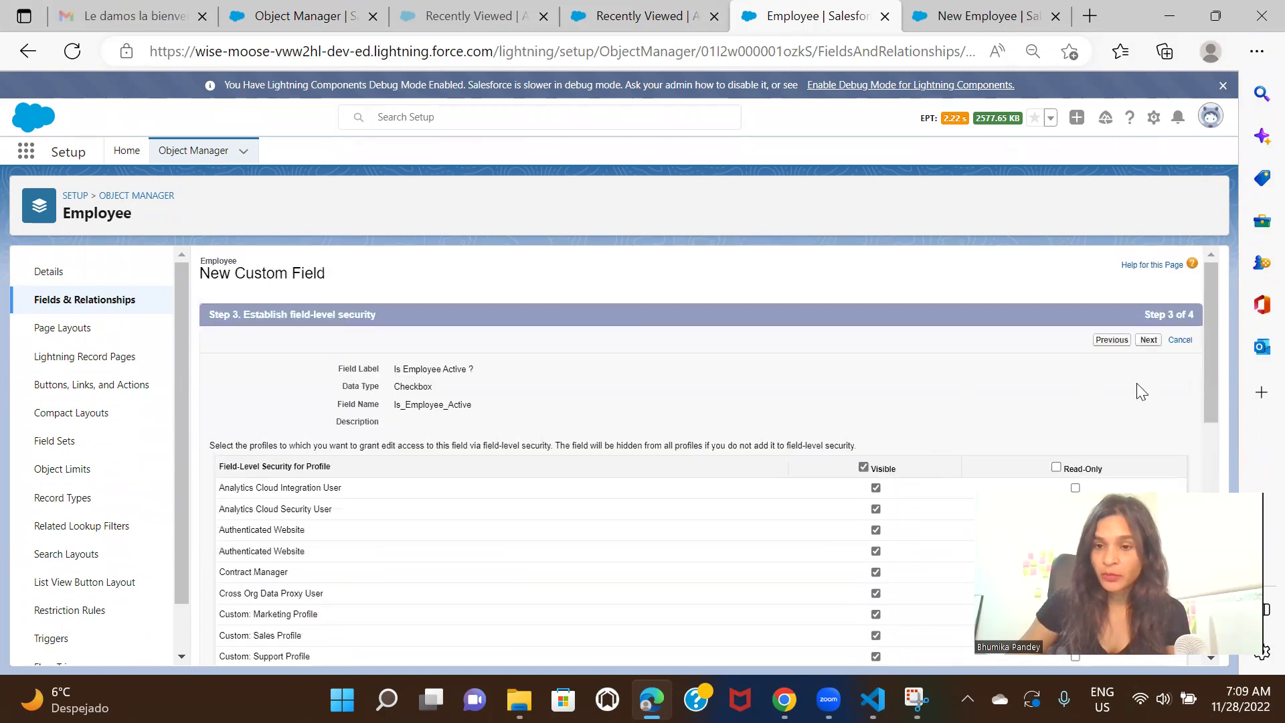
click(1148, 340)
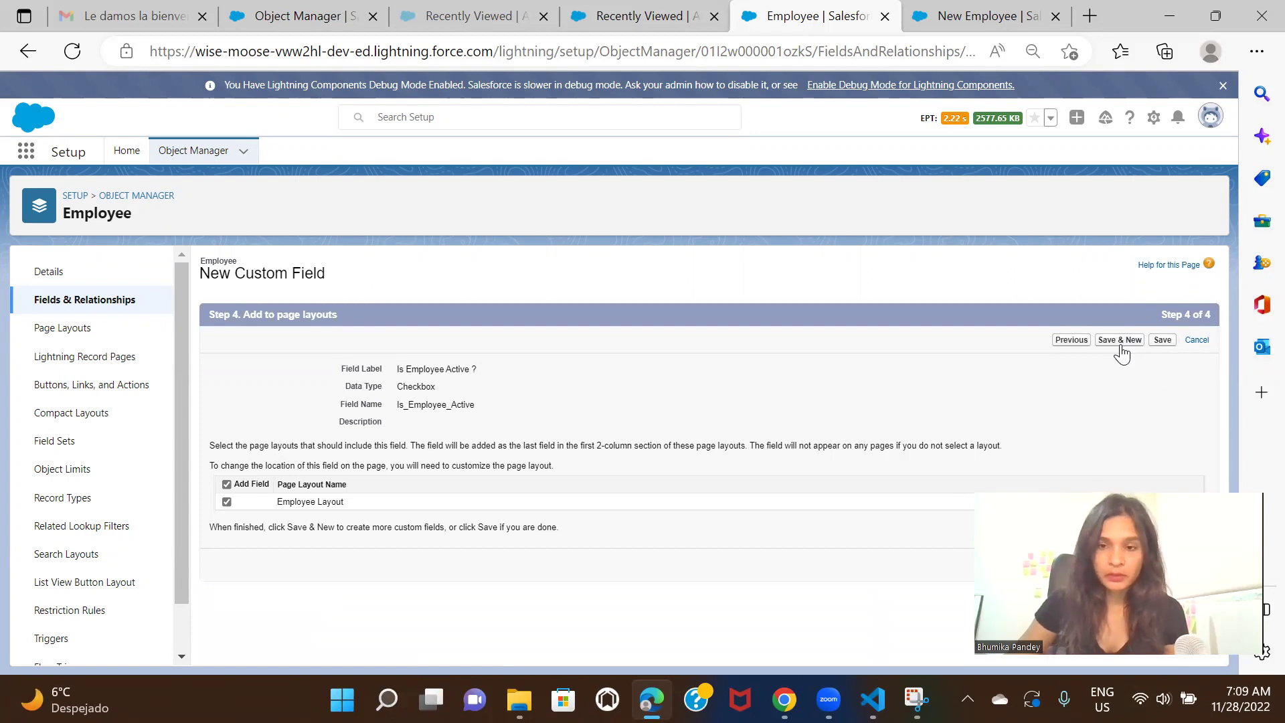
click(1120, 343)
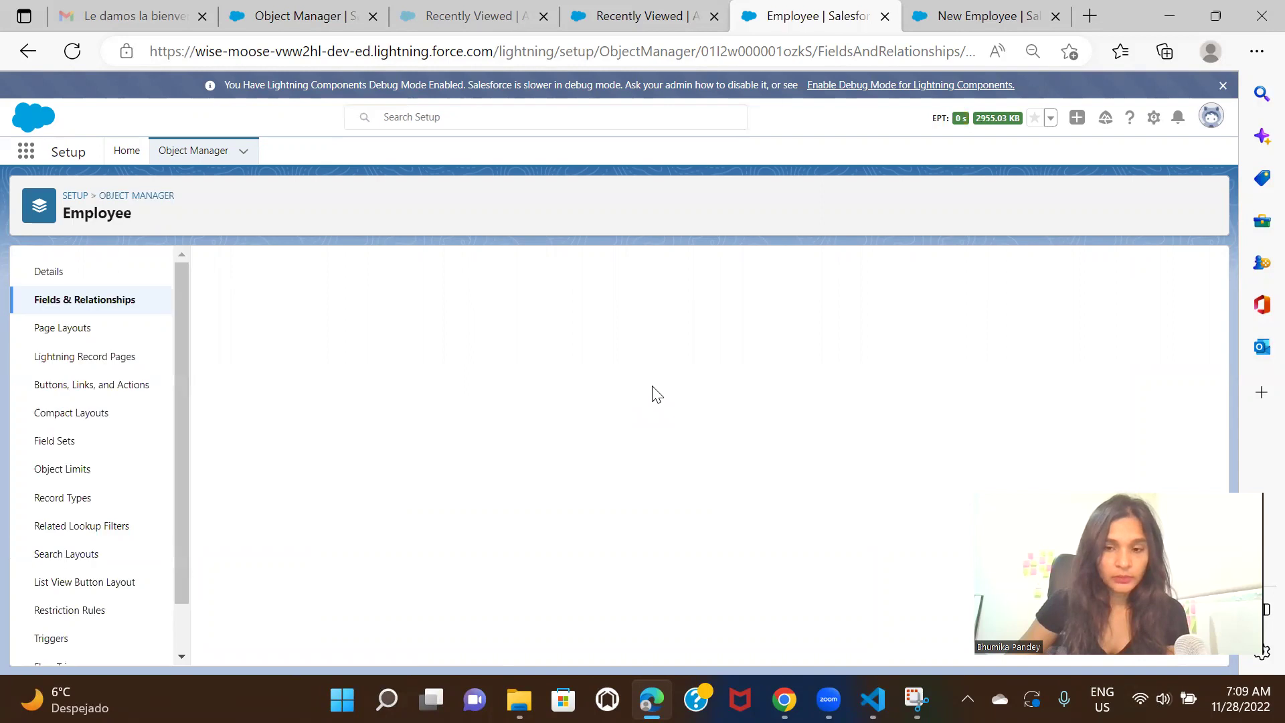
Create a Date field labelled 'Date of Joining' with field name Date_of_Joining
scroll(652, 386, down, 4)
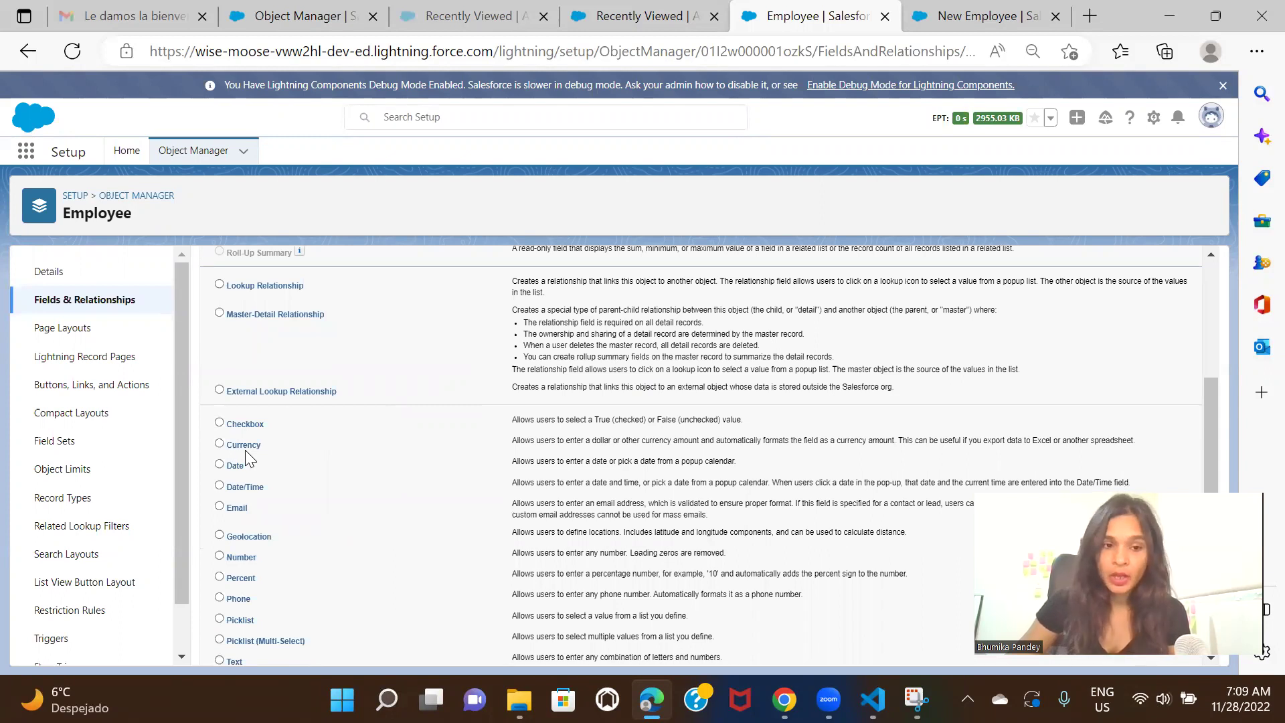
scroll(809, 418, up, 4)
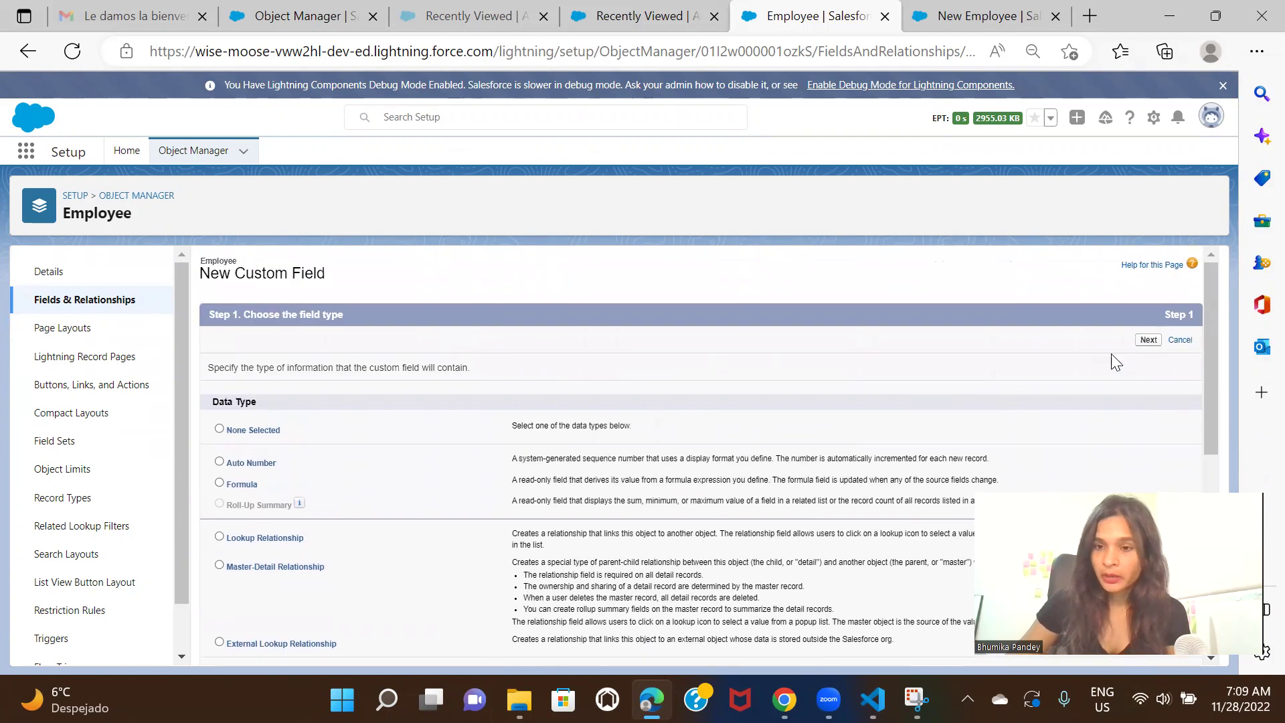
click(1148, 340)
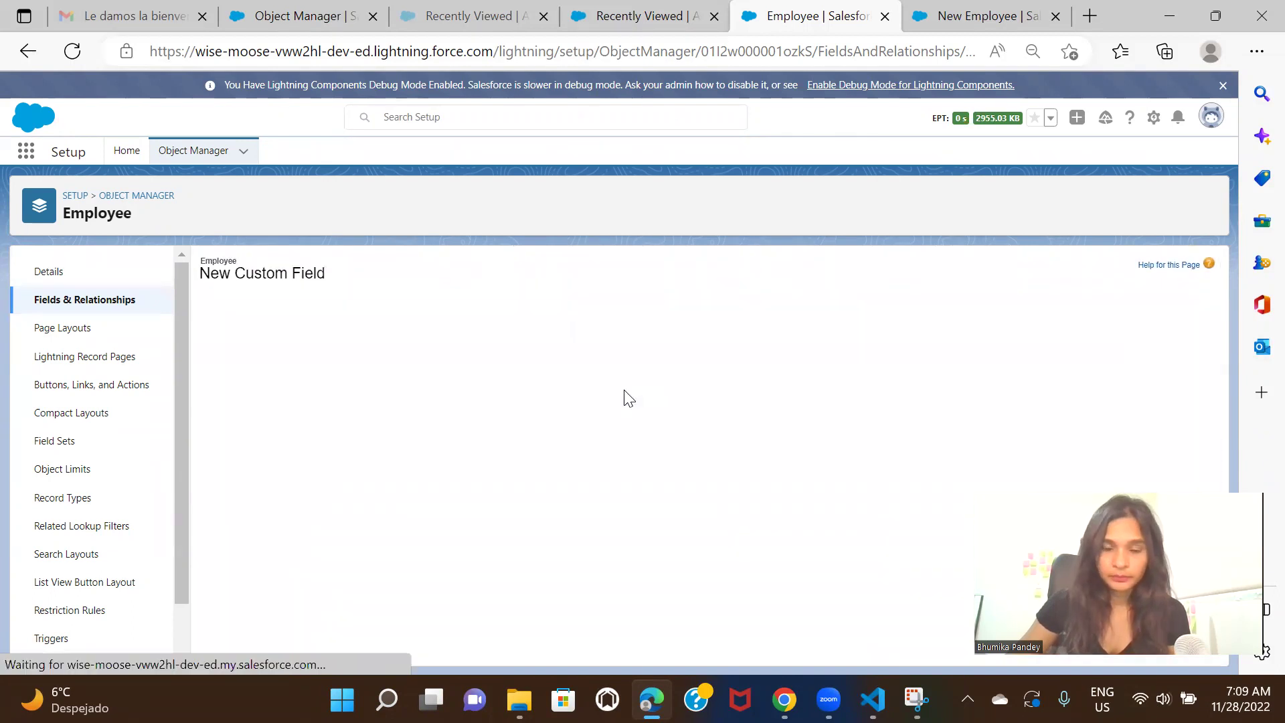
click(453, 370)
text(D)
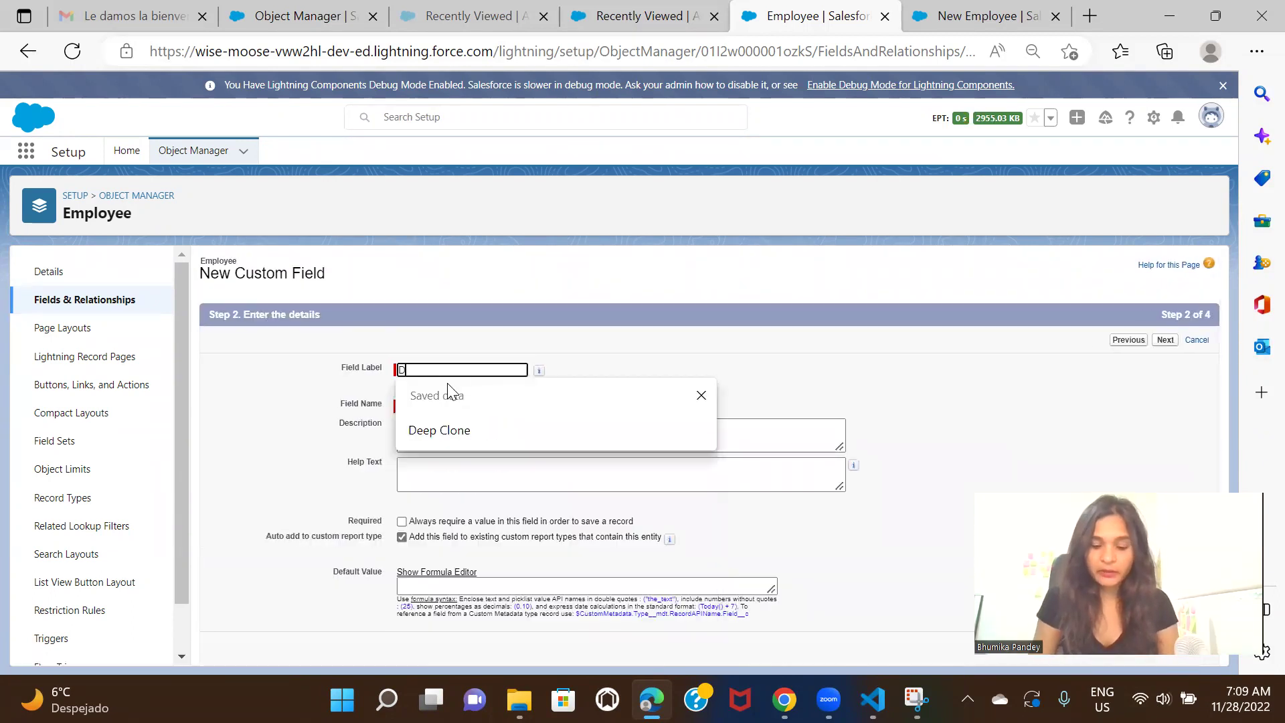
text(ate of Joining)
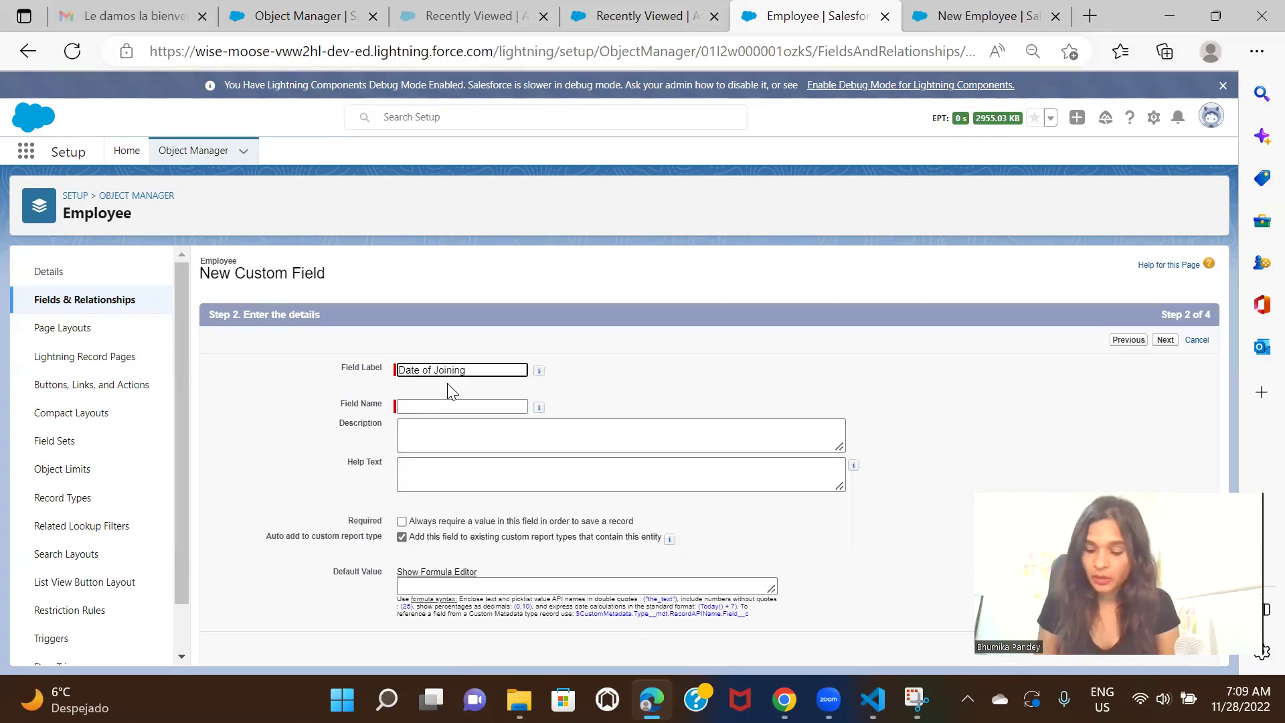
click(837, 363)
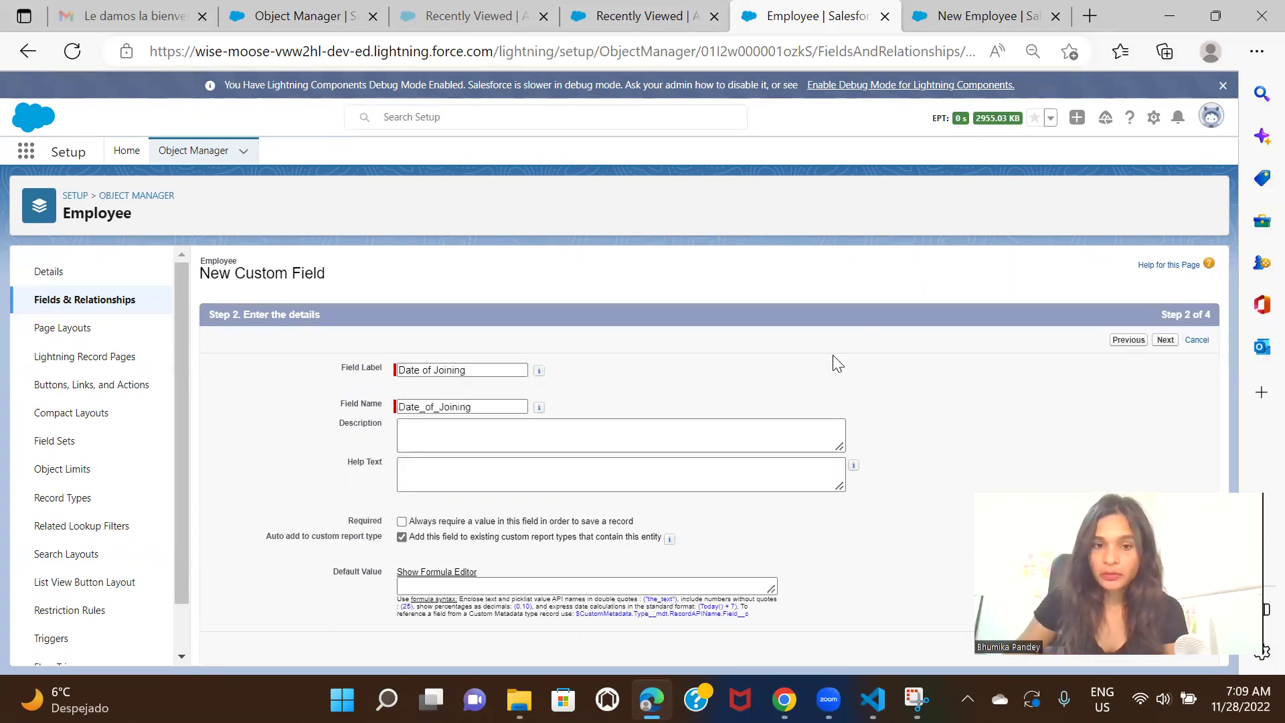
Make Date of Joining visible to all profiles, keep Employee Layout, and Save & New
click(1166, 341)
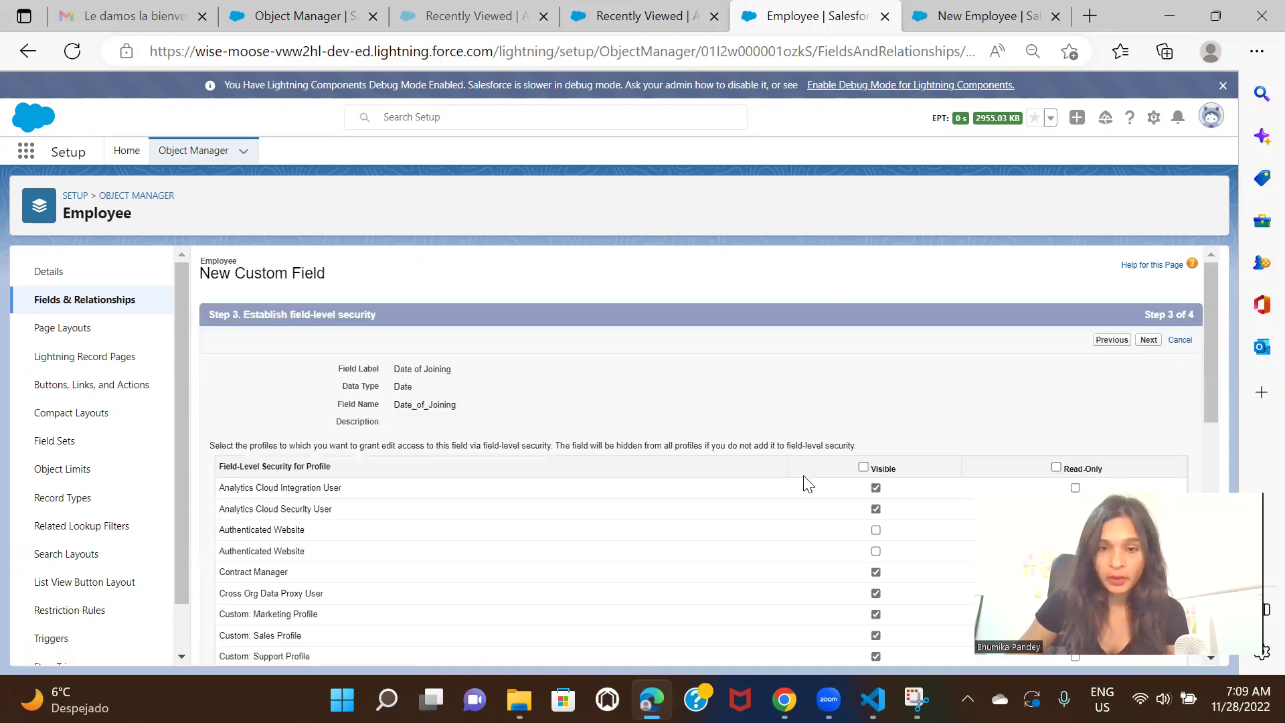
click(864, 467)
click(1148, 343)
click(1128, 342)
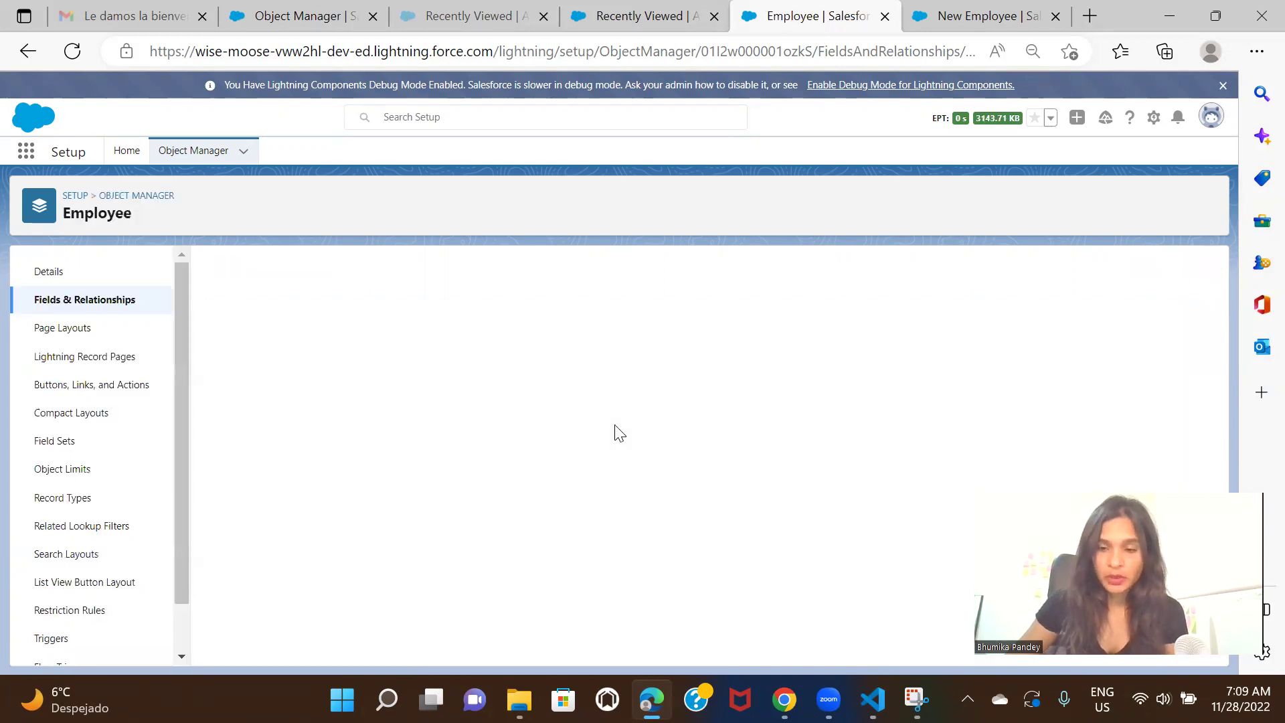
Select Email as the new Employee field's data type and continue to its details
scroll(620, 434, down, 3)
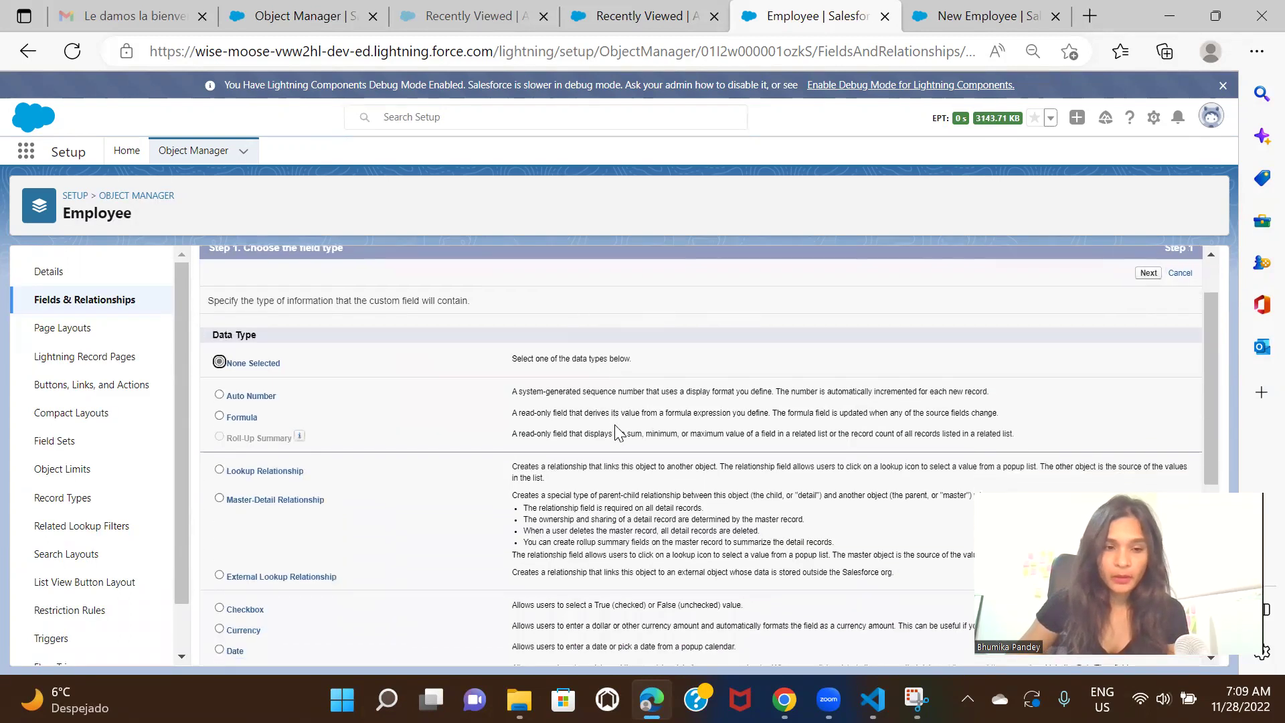
scroll(620, 433, down, 2)
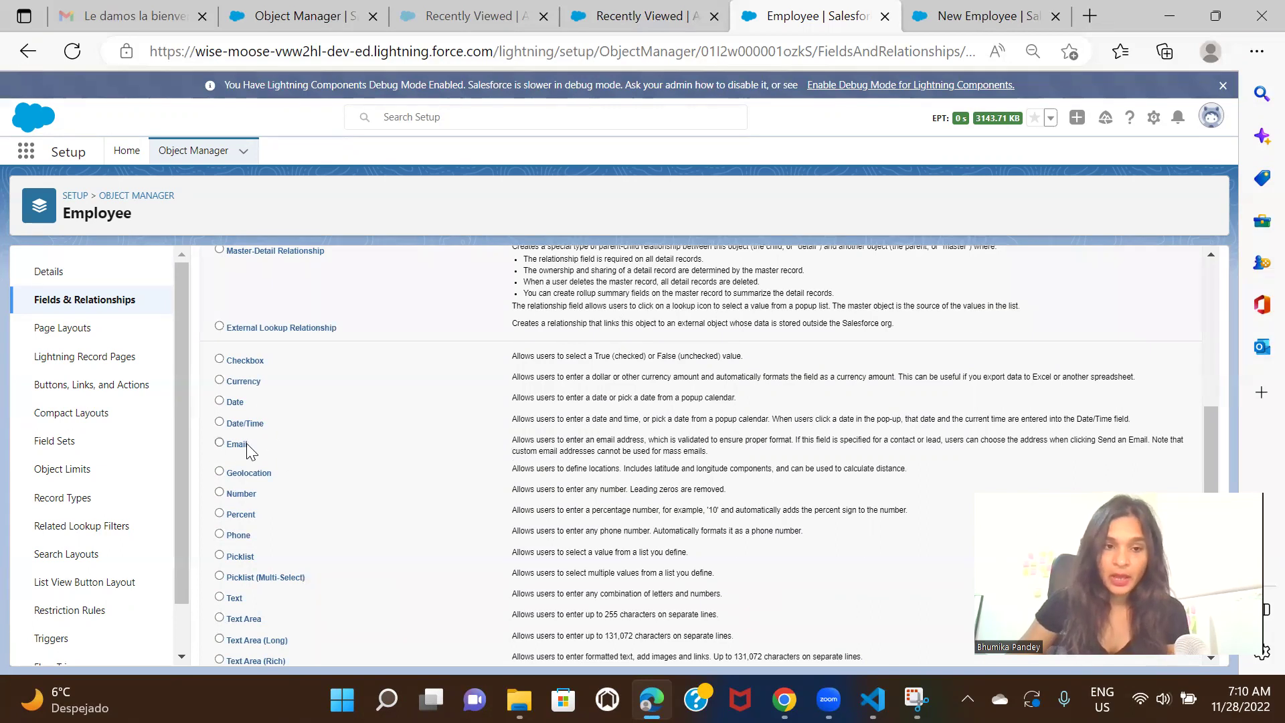
click(238, 446)
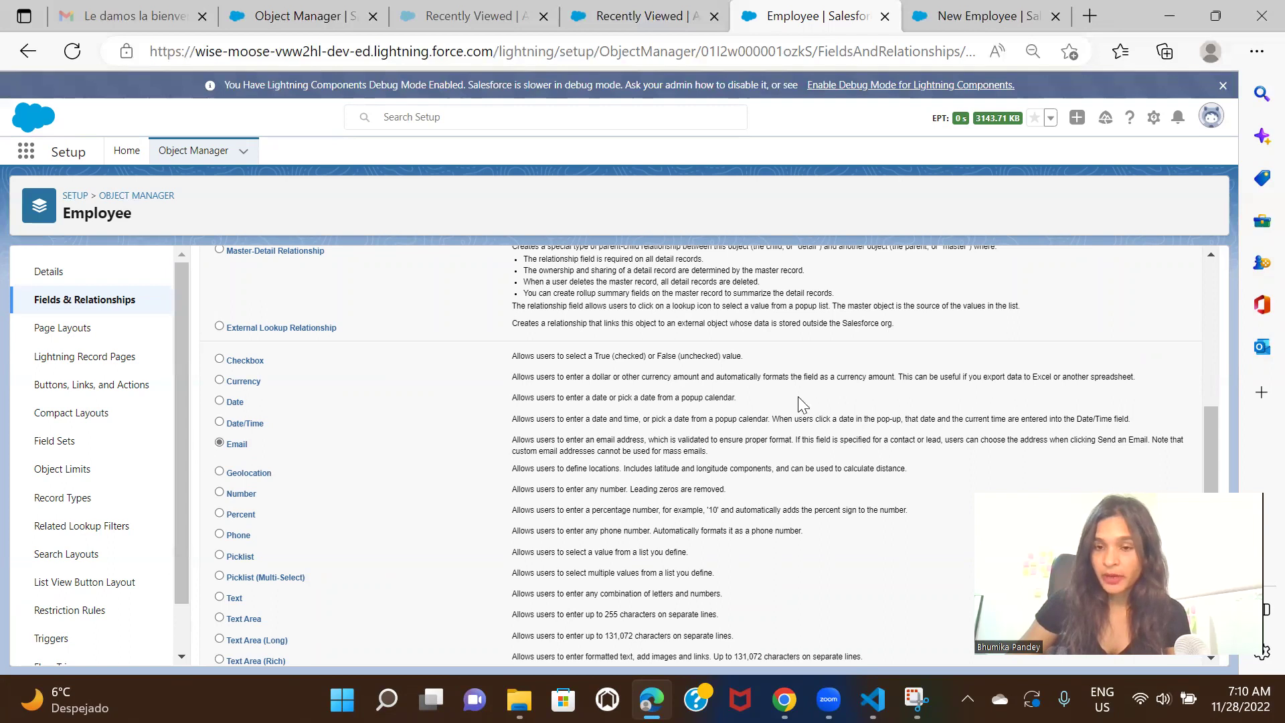
scroll(798, 397, up, 3)
scroll(798, 400, up, 2)
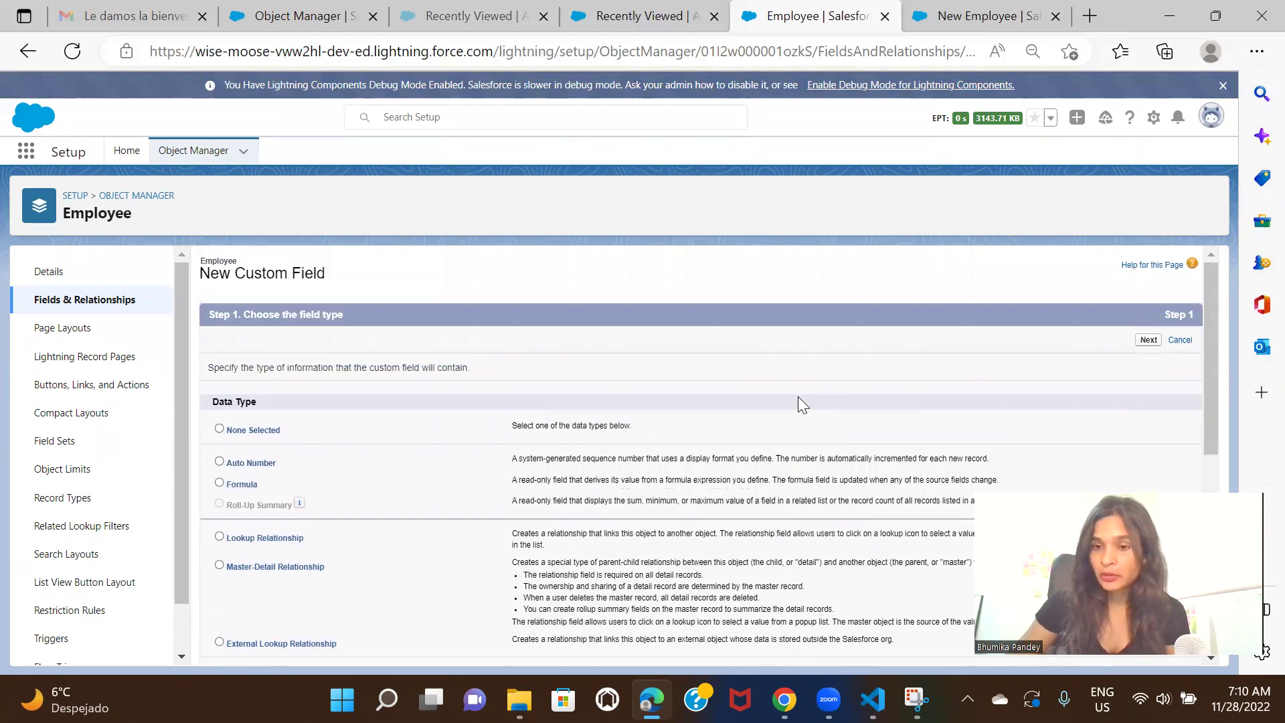
click(1148, 341)
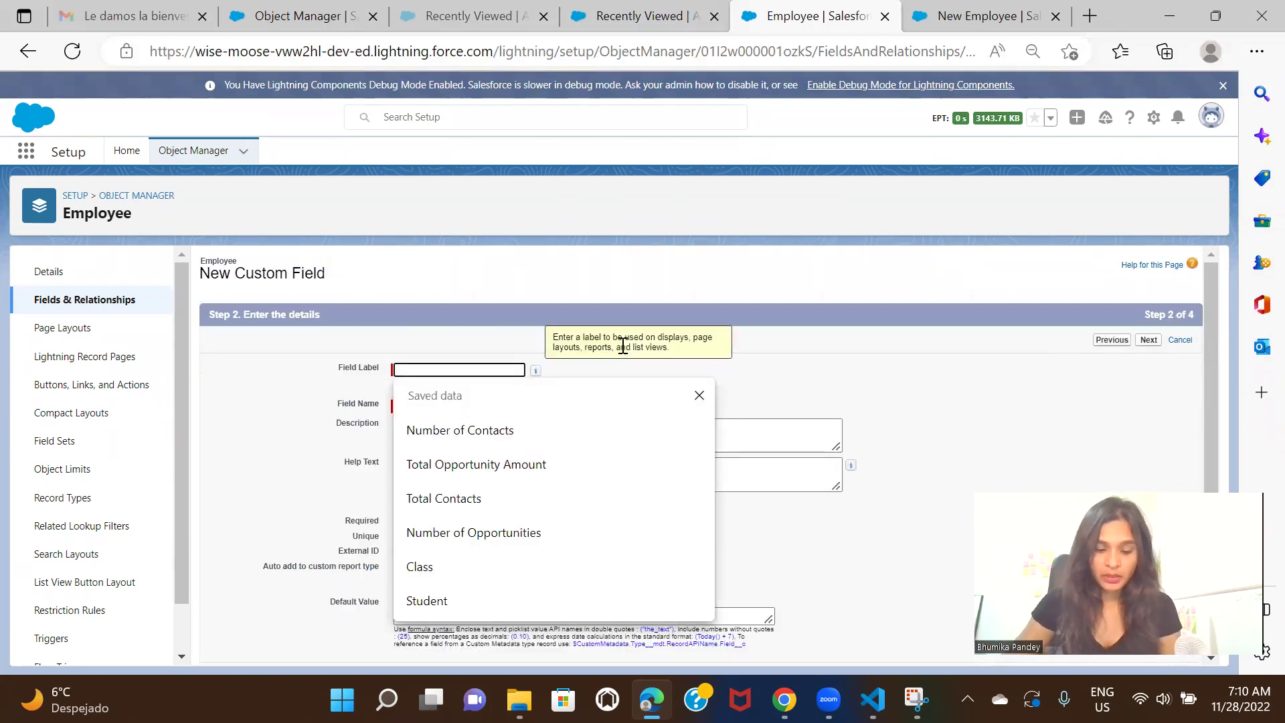
Label the field 'Email', make it visible to all profiles, and reach the Employee Layout step
text(Email)
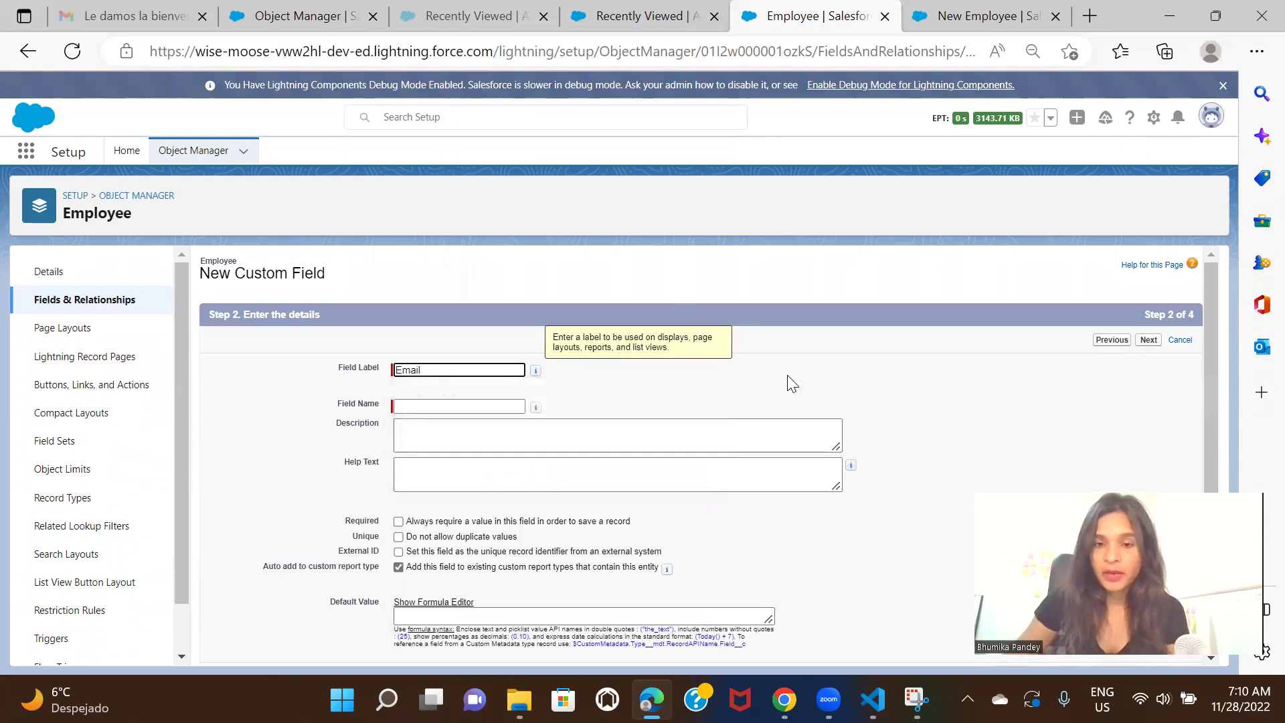
click(787, 376)
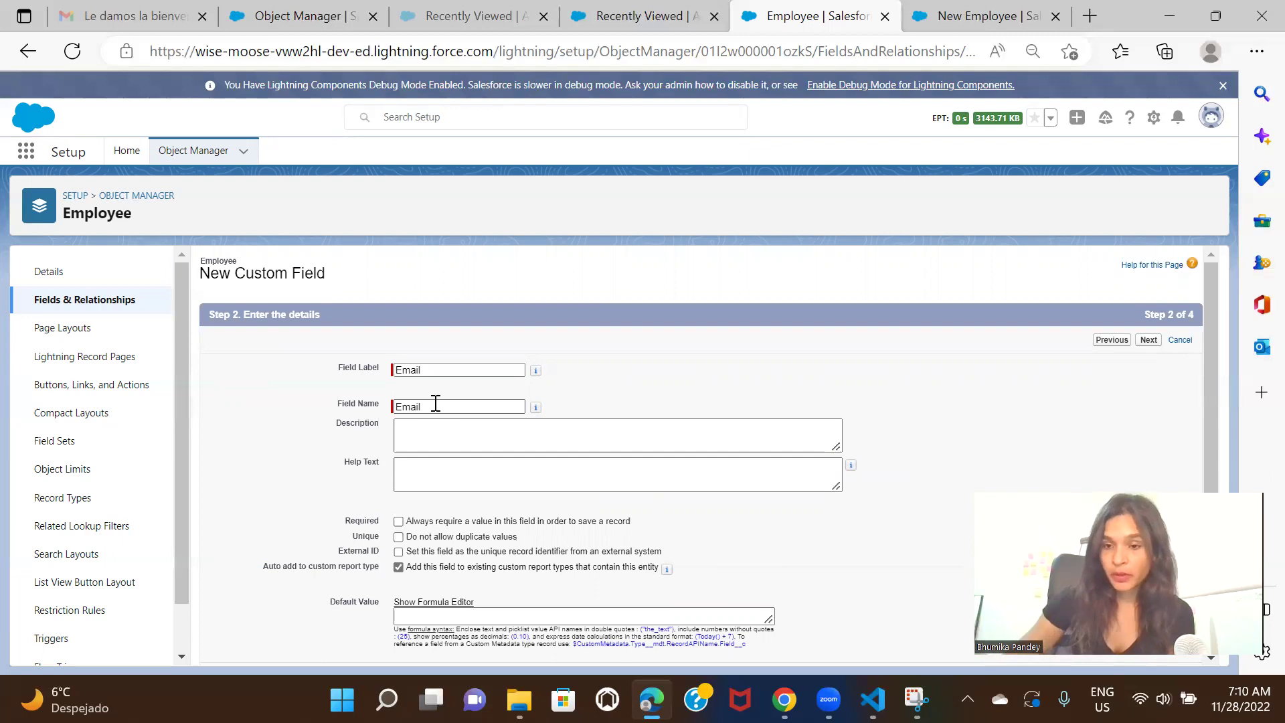
click(1149, 340)
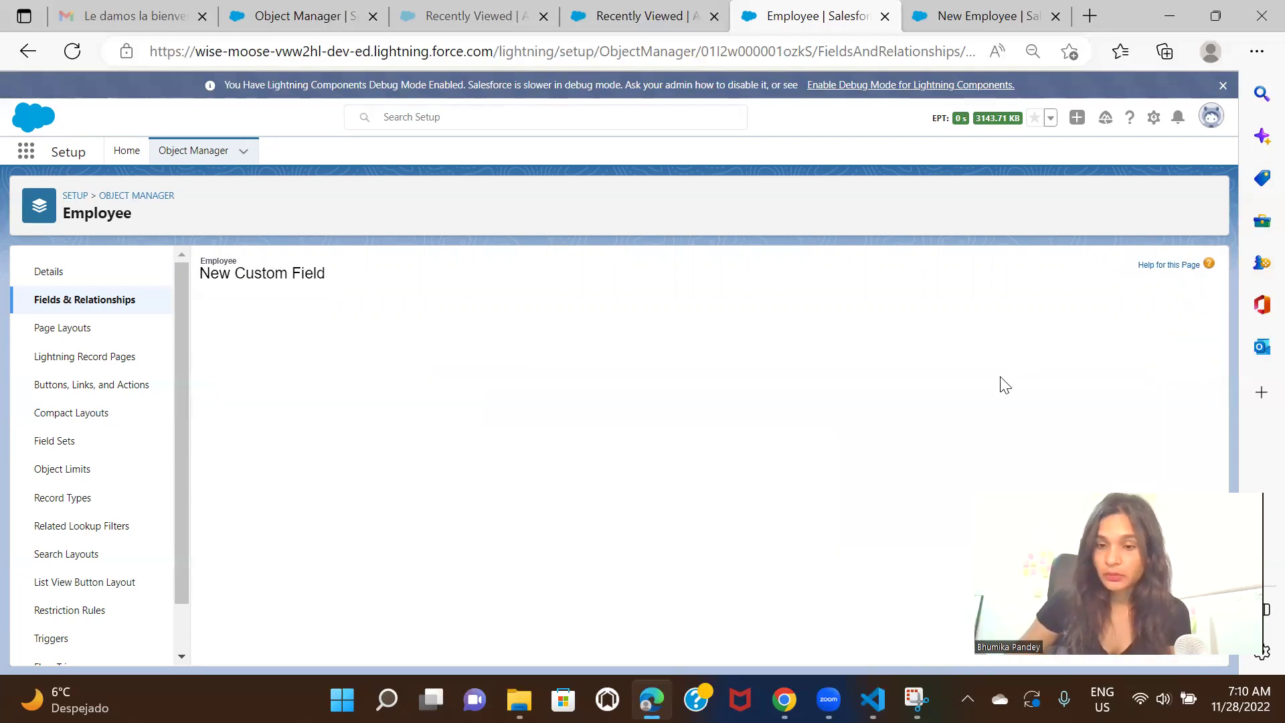
click(864, 467)
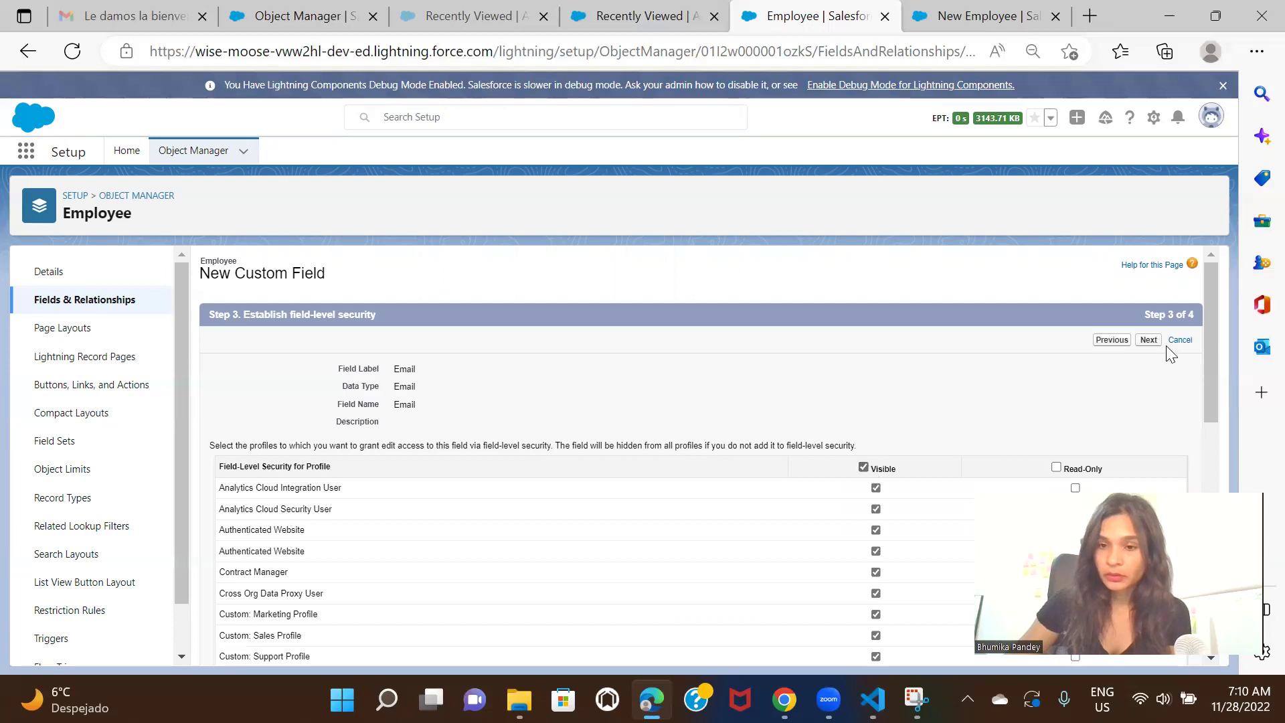
click(1149, 340)
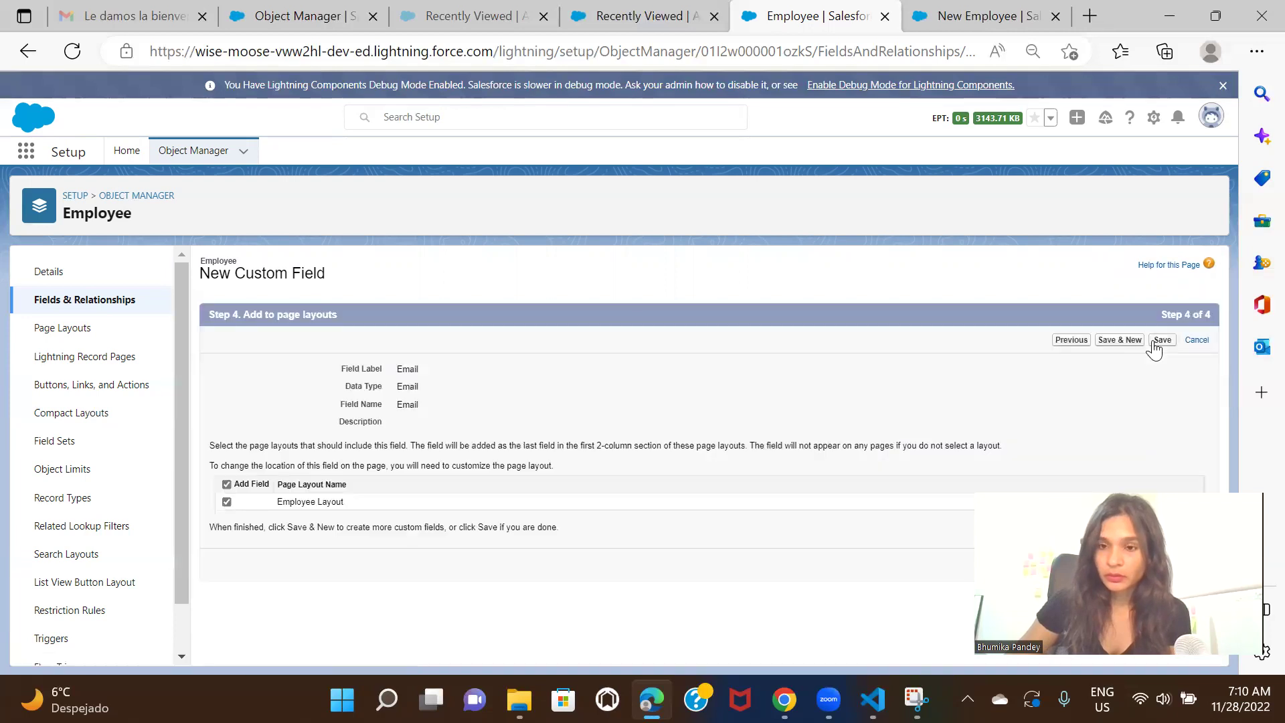
Save the Email field and choose the Phone data type for the next new field
click(1127, 340)
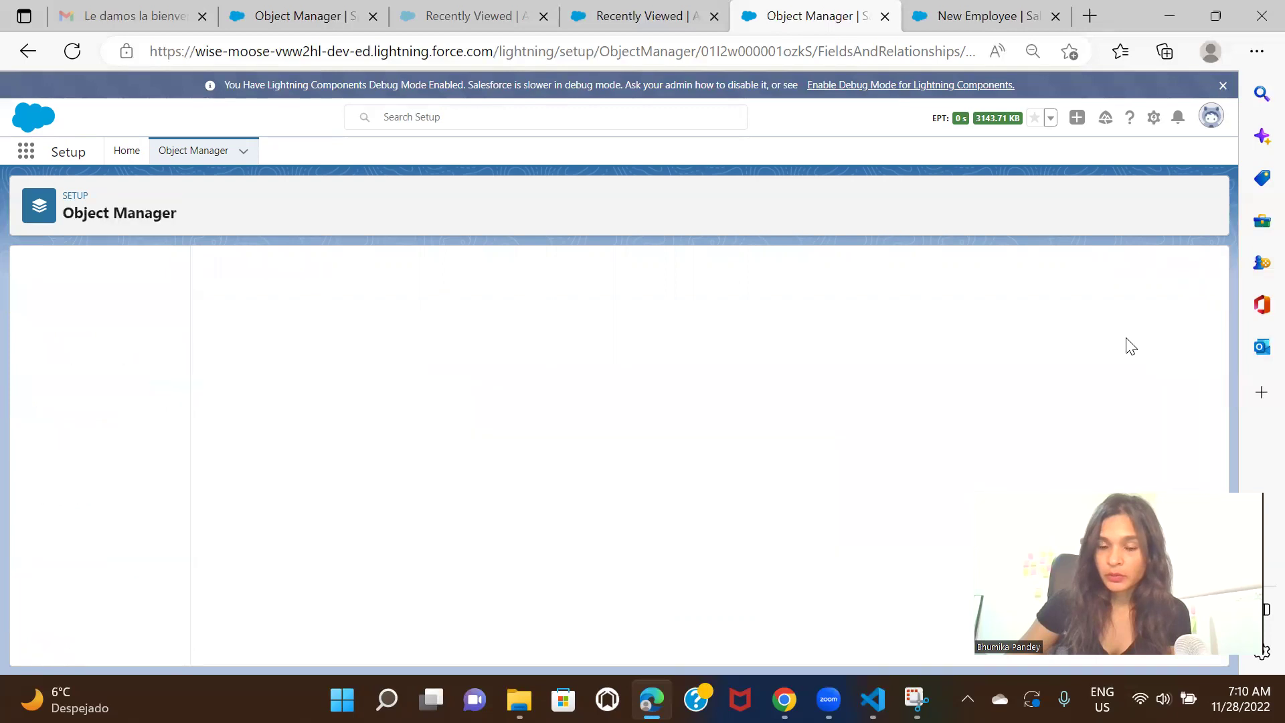
scroll(637, 288, down, 4)
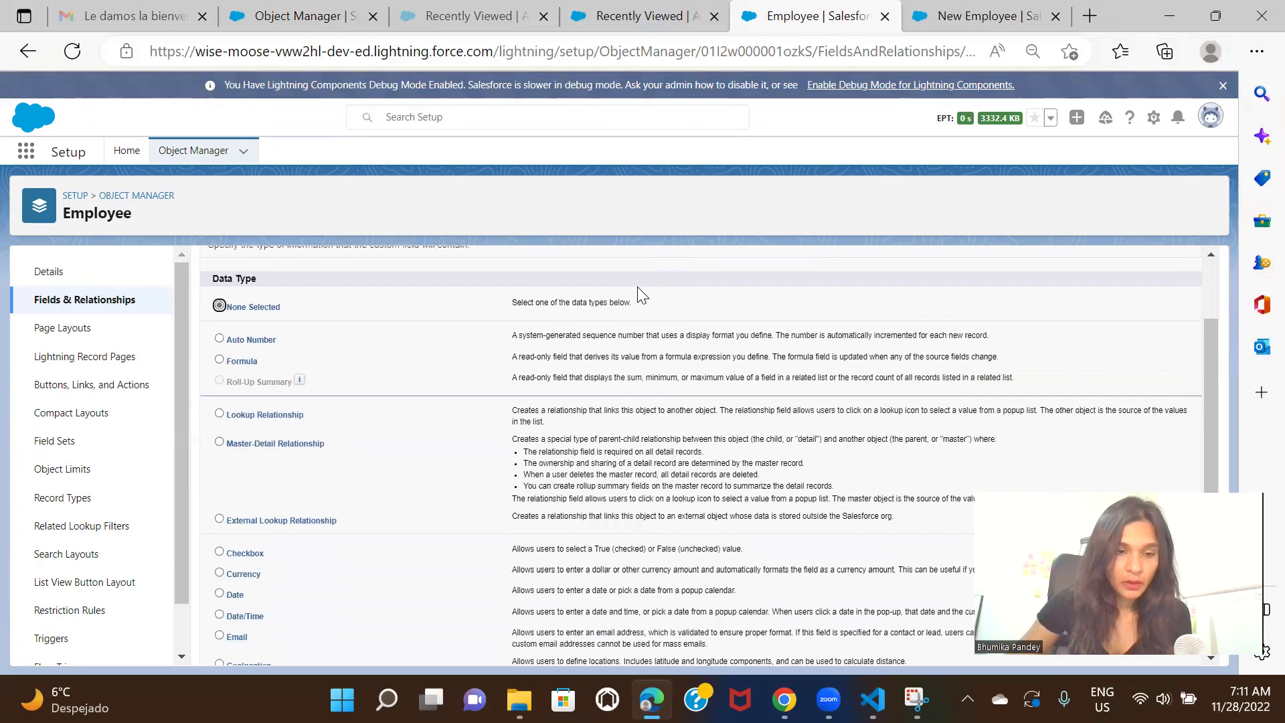
scroll(638, 288, down, 1)
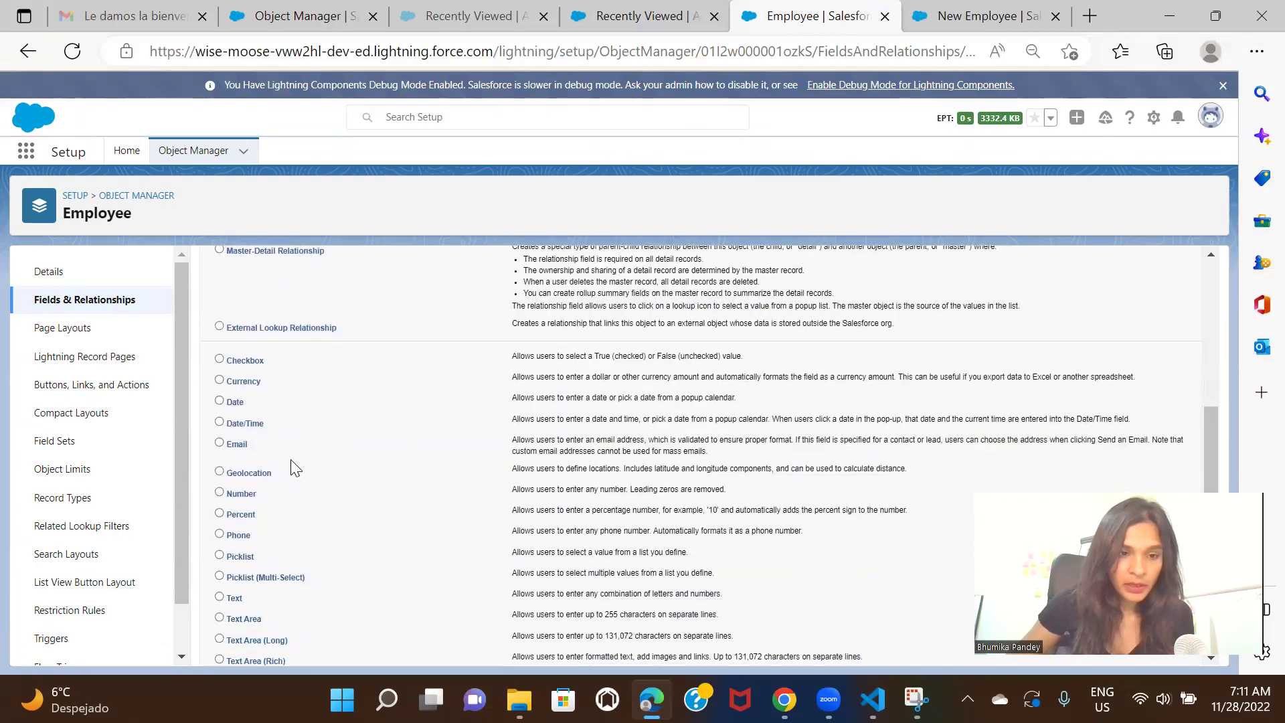
scroll(365, 448, down, 1)
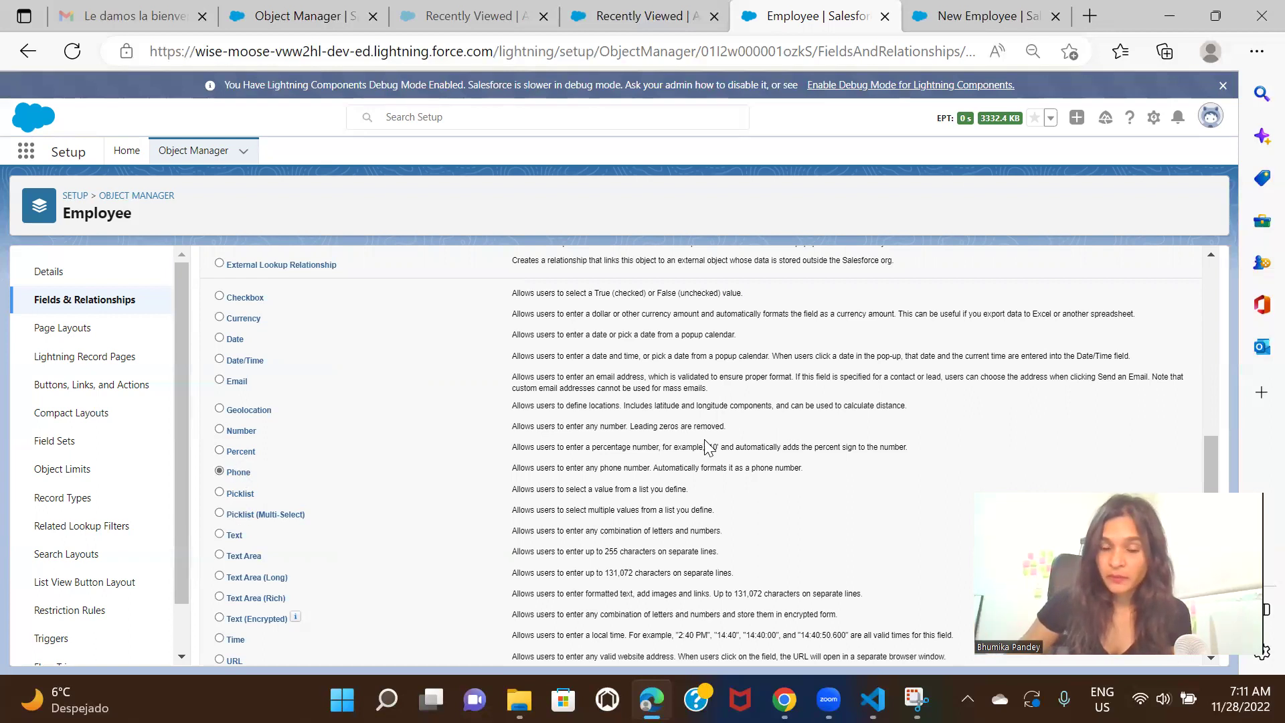
scroll(704, 439, up, 5)
scroll(705, 439, down, 2)
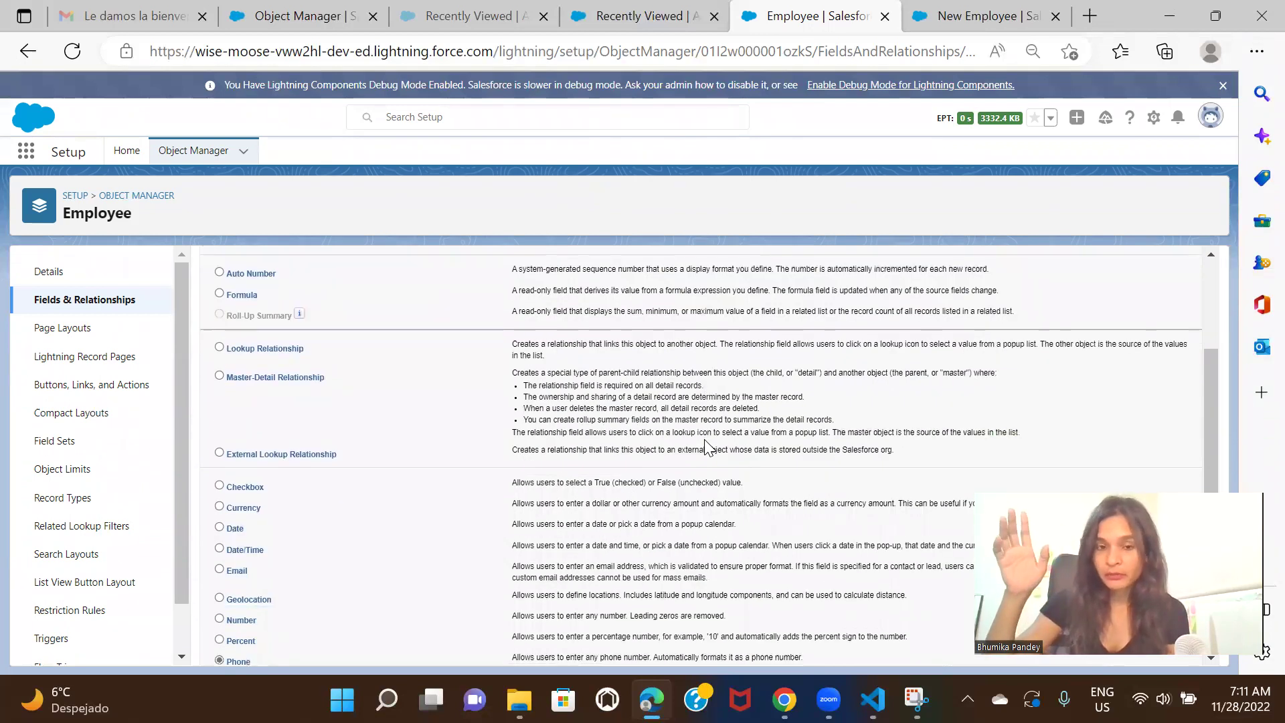
scroll(830, 407, up, 3)
click(1149, 339)
Label the new Phone field 'Phone/Mobile' so its field name auto-fills
click(462, 370)
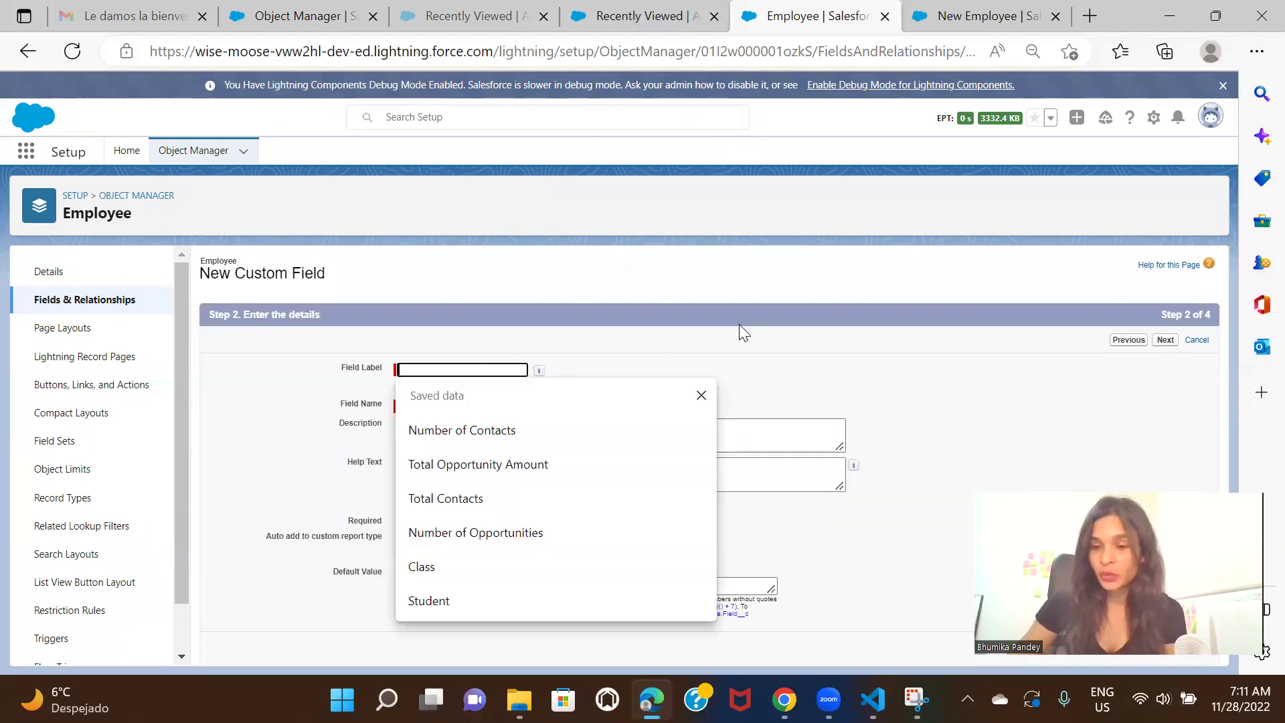
text(P)
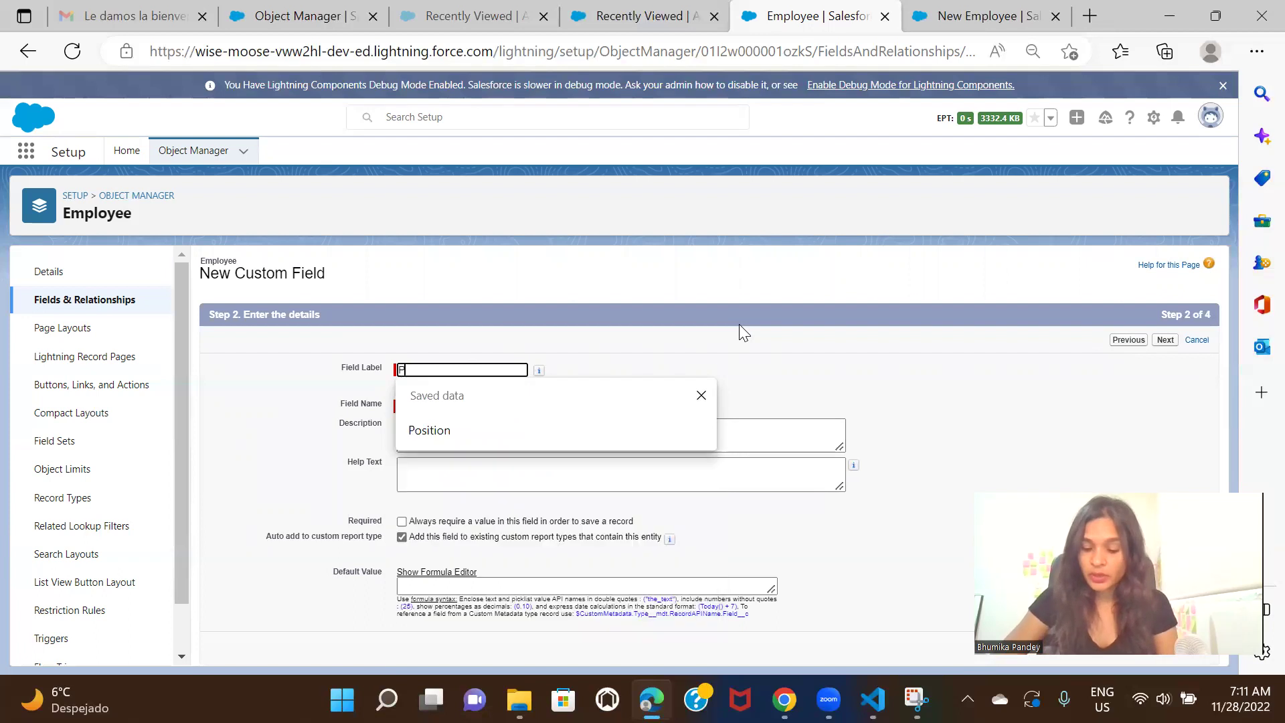
text(hone/Mo)
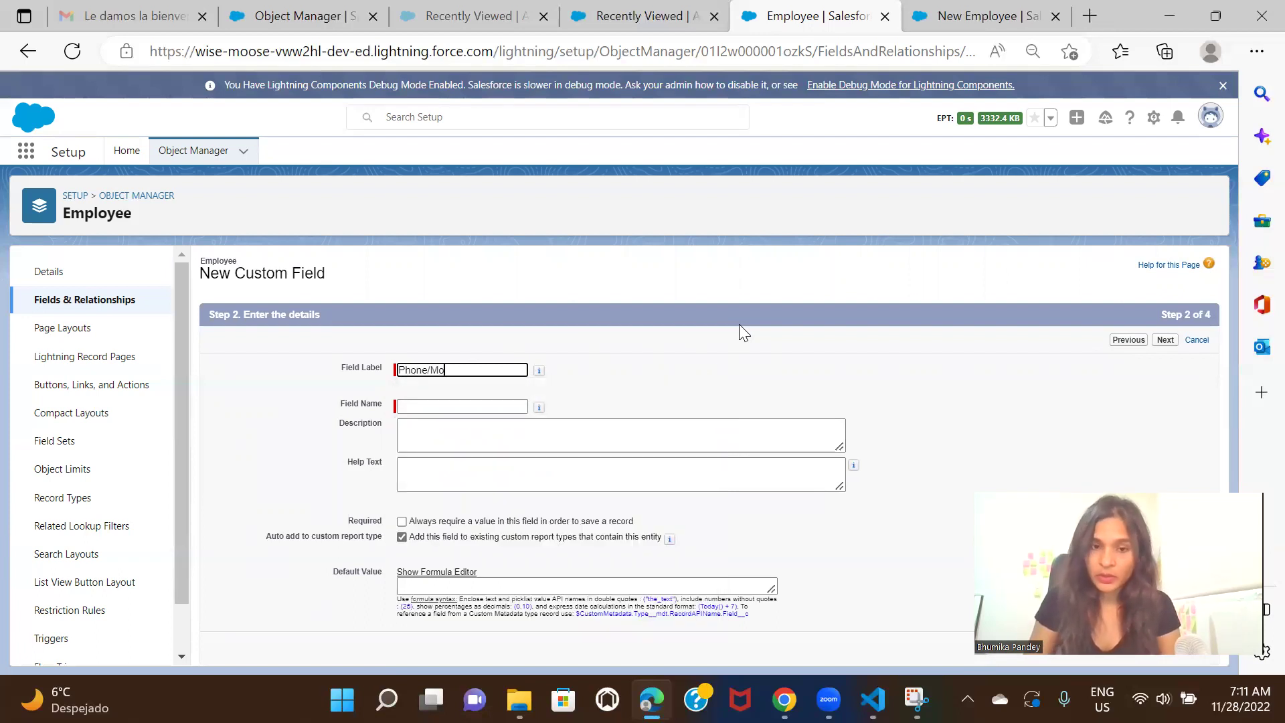
text(bile)
click(1161, 358)
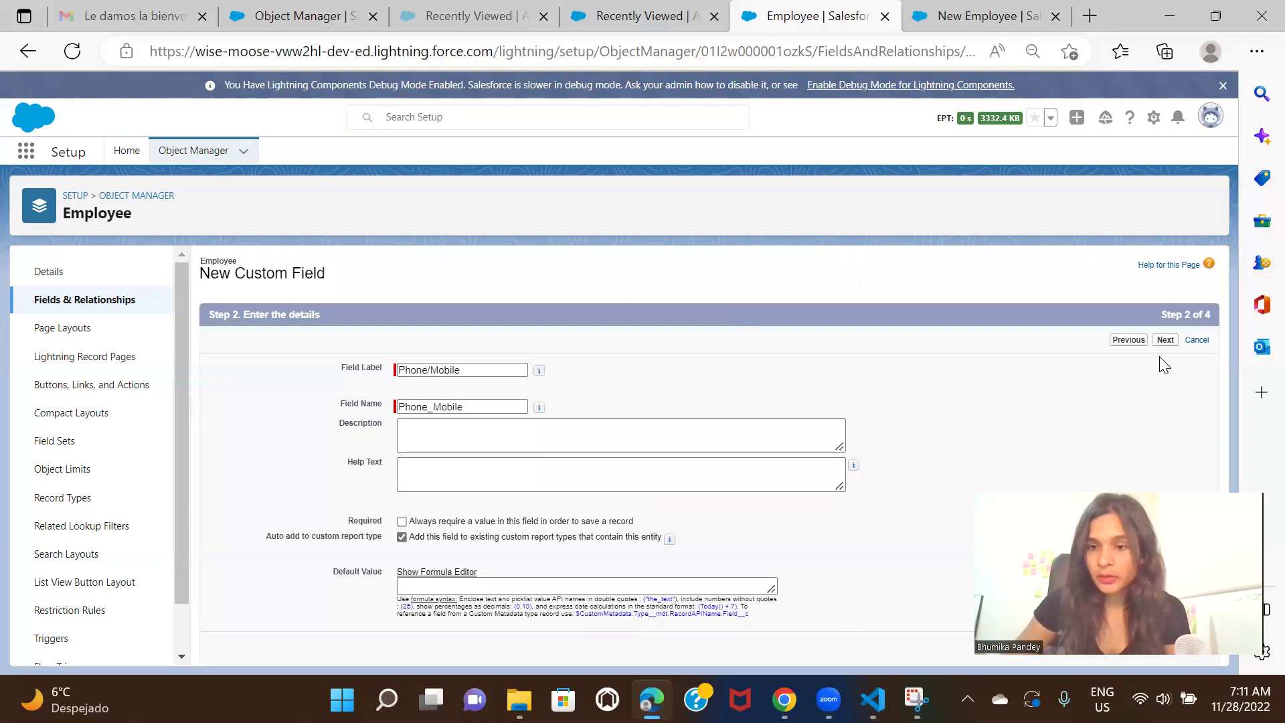
Make Phone/Mobile visible to all profiles, keep the page layouts, and save it
click(1169, 341)
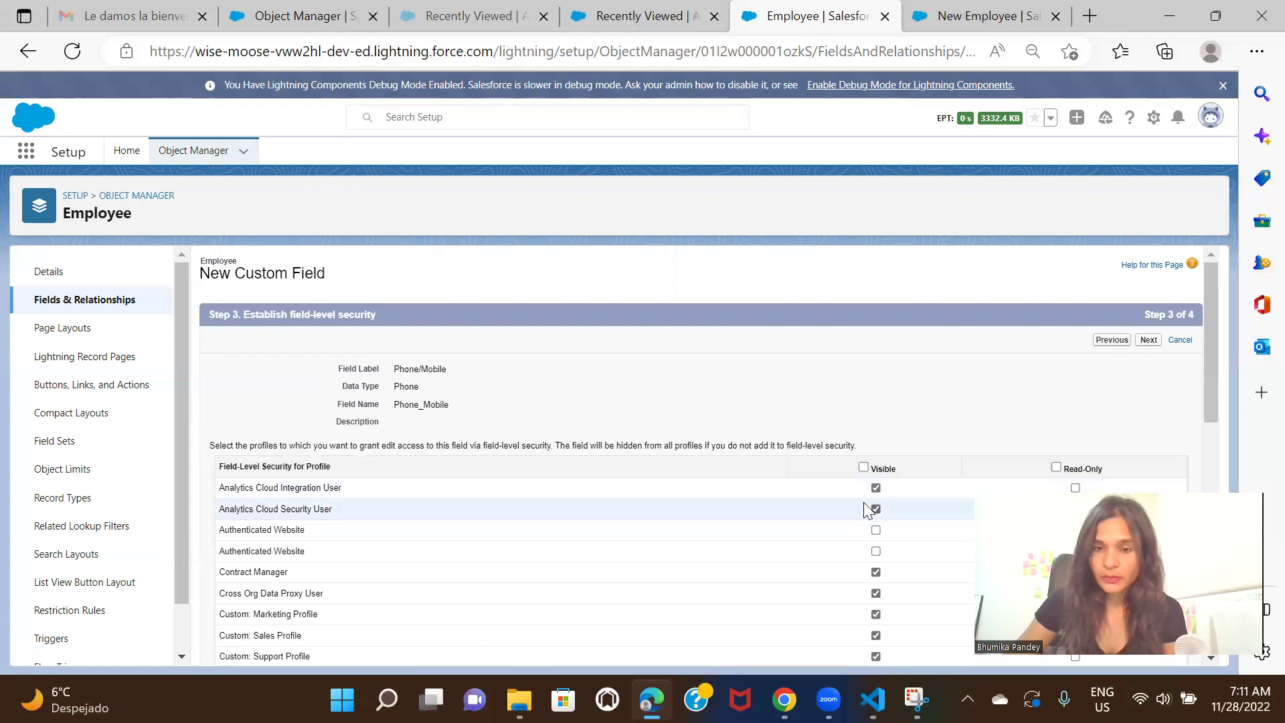
click(1150, 340)
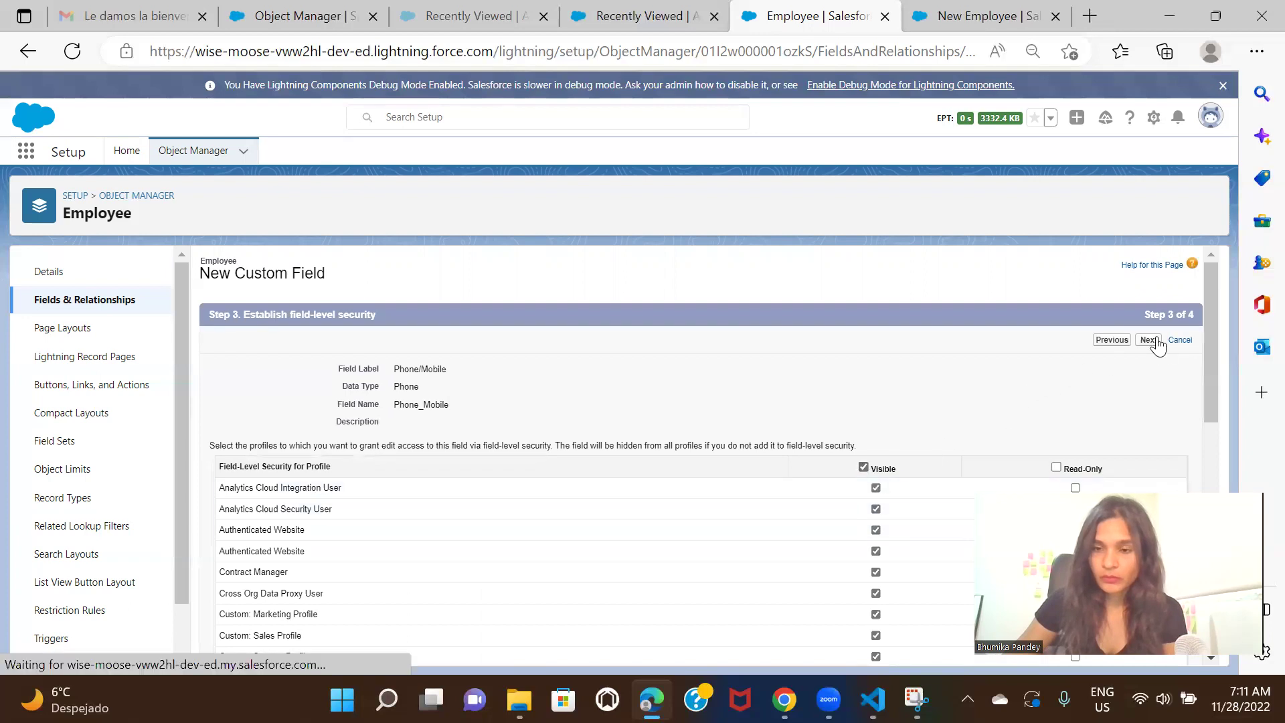
click(1130, 340)
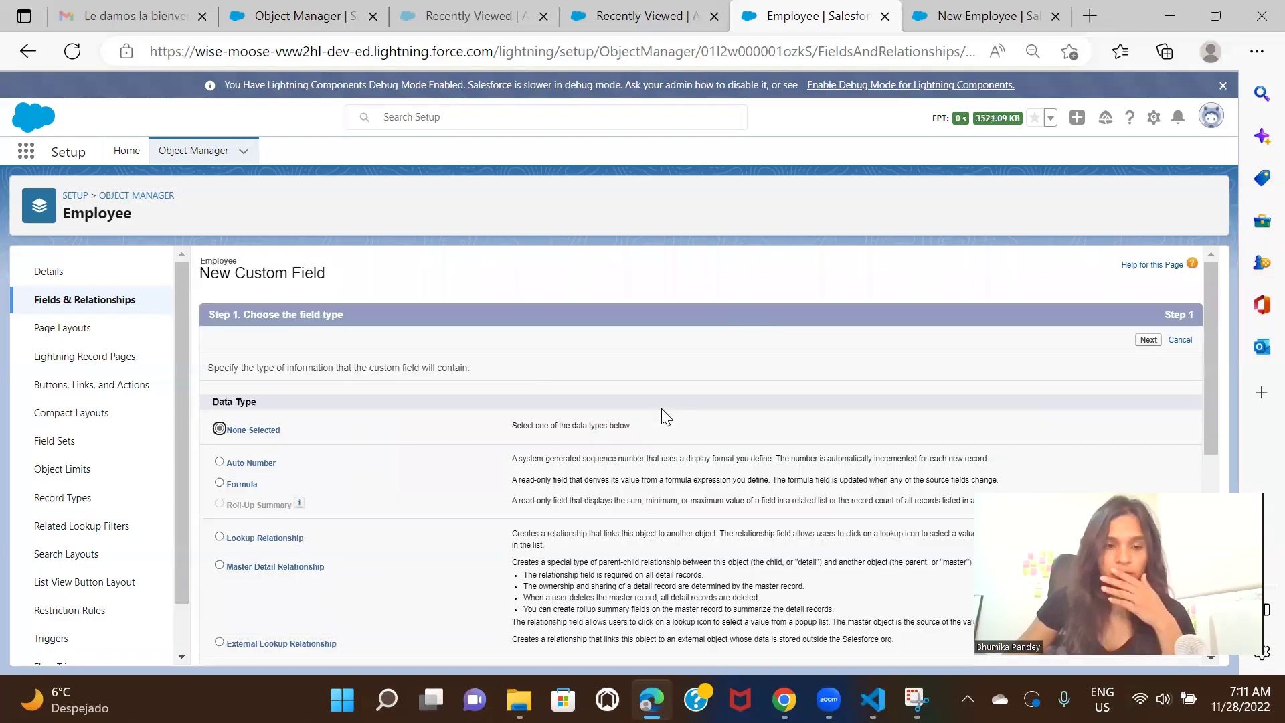
scroll(666, 418, down, 5)
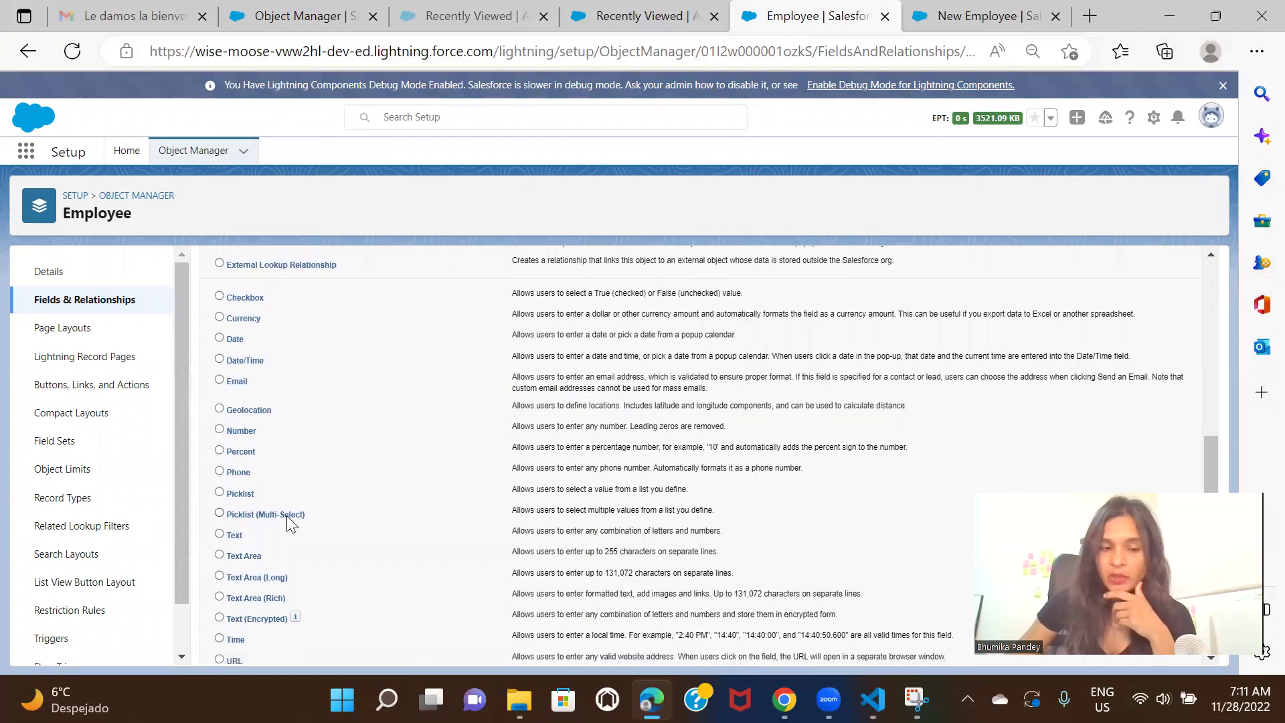
Set the New Employee form's Position to Consultant, then return to the Employee setup tab
click(971, 16)
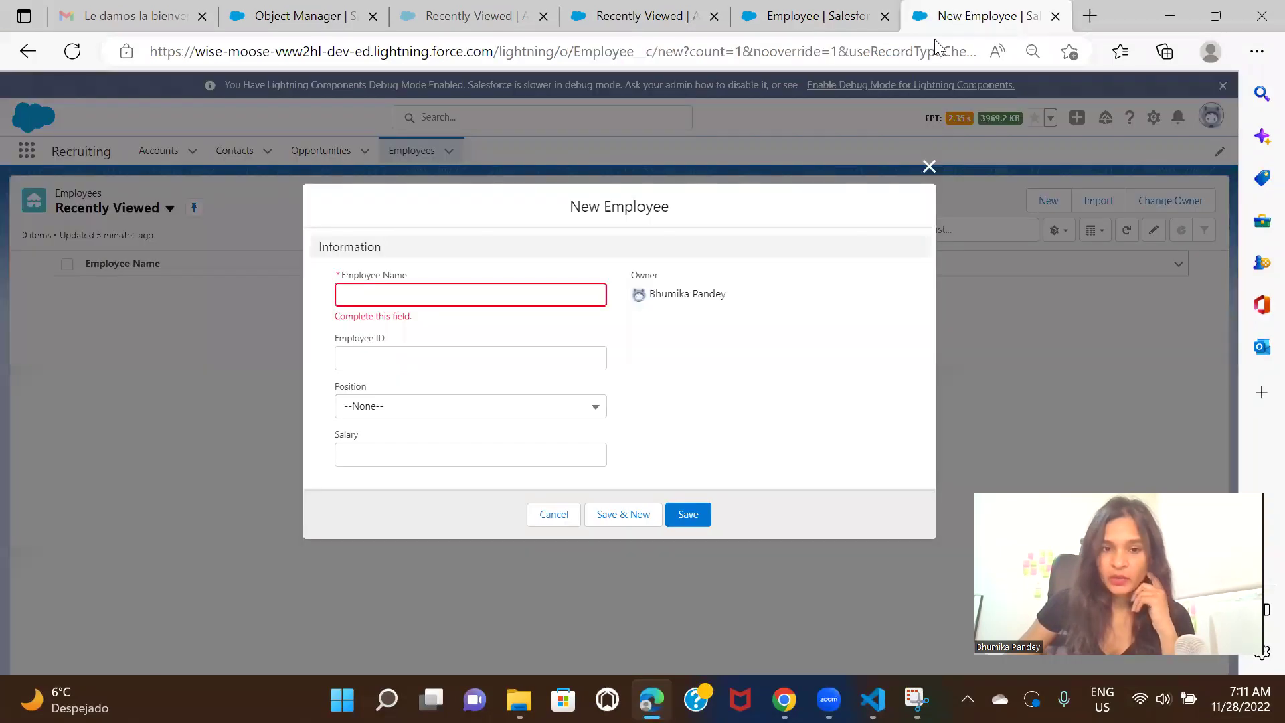
click(438, 412)
click(434, 467)
click(439, 414)
click(422, 493)
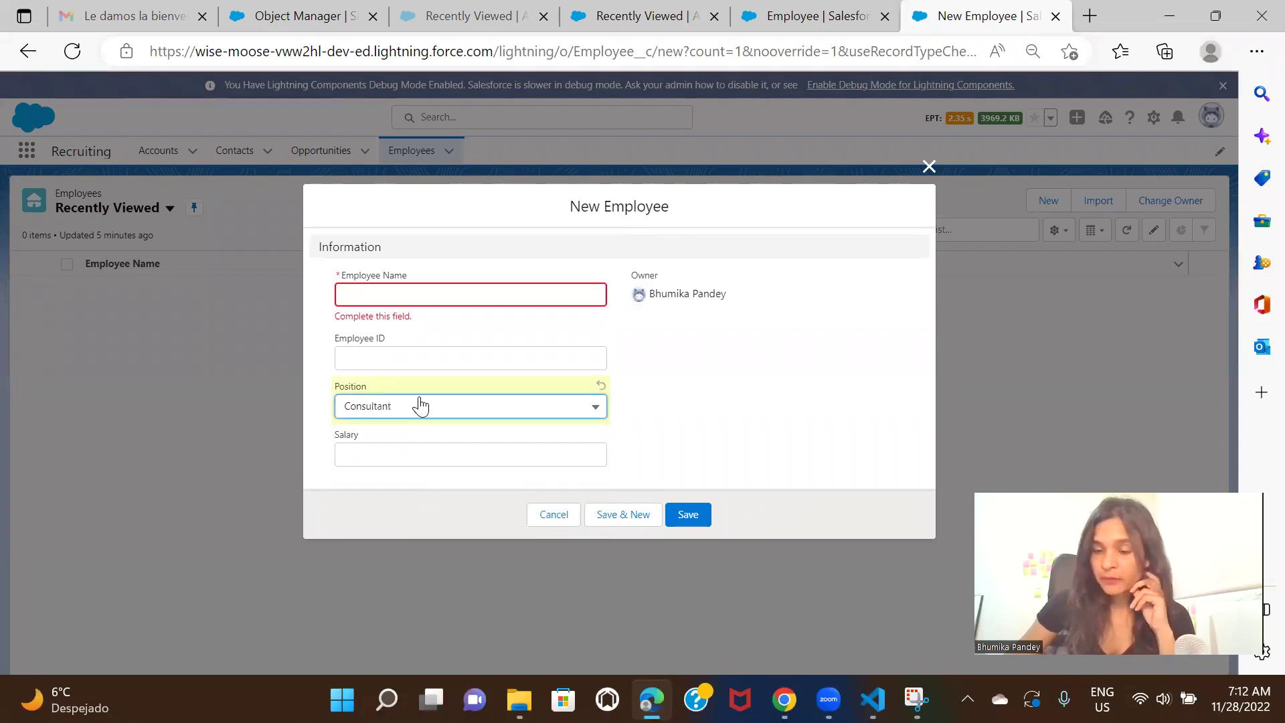
click(420, 406)
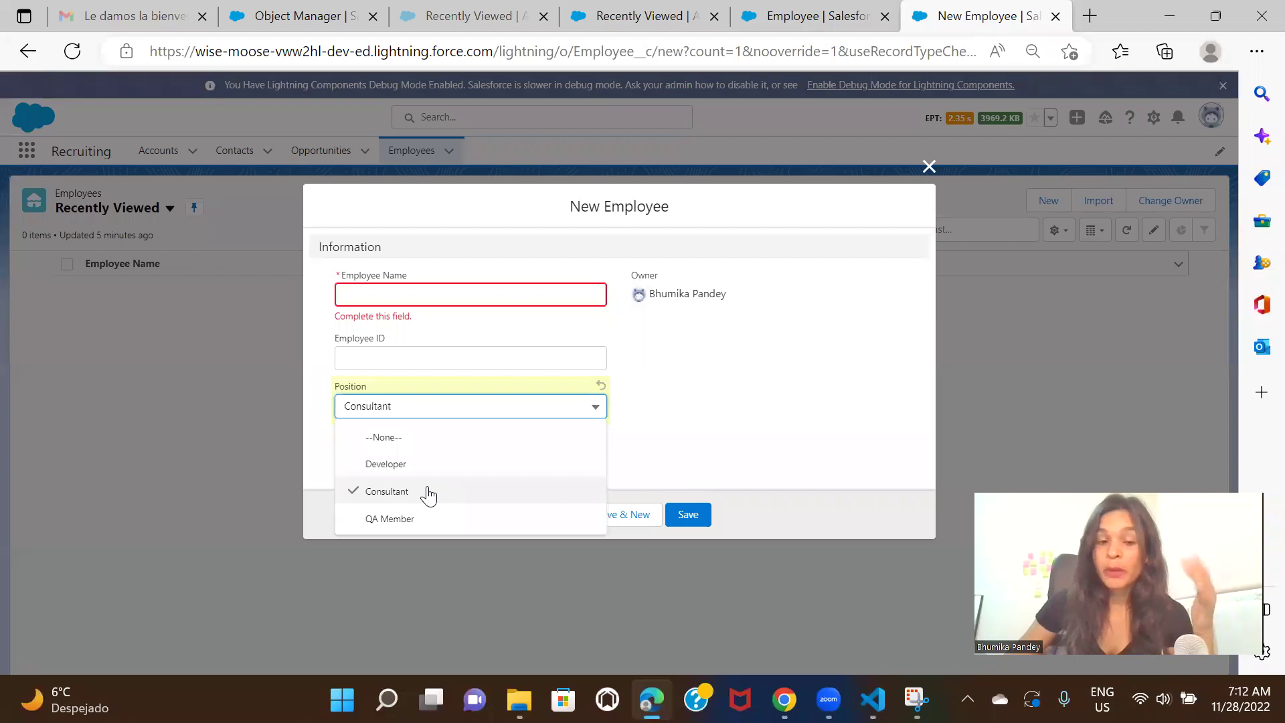
click(708, 407)
click(813, 16)
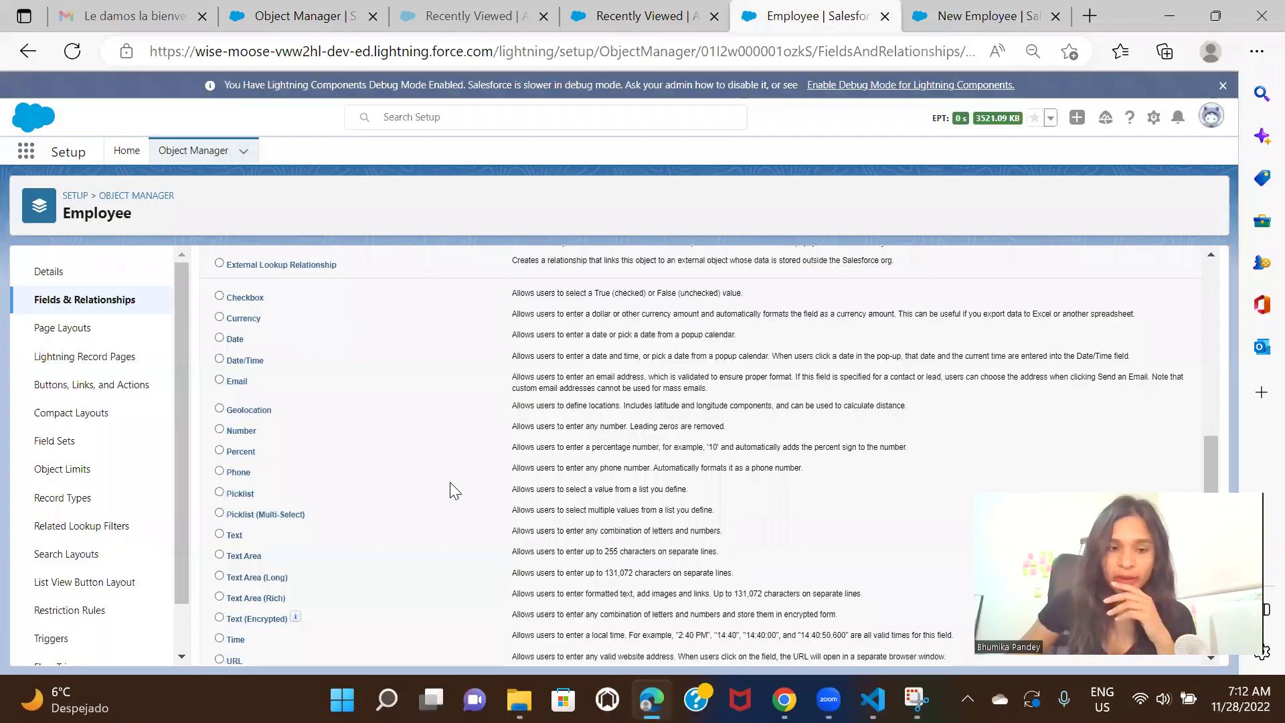
Look over the New Field data-type list, then switch back to the New Employee tab
scroll(387, 491, down, 1)
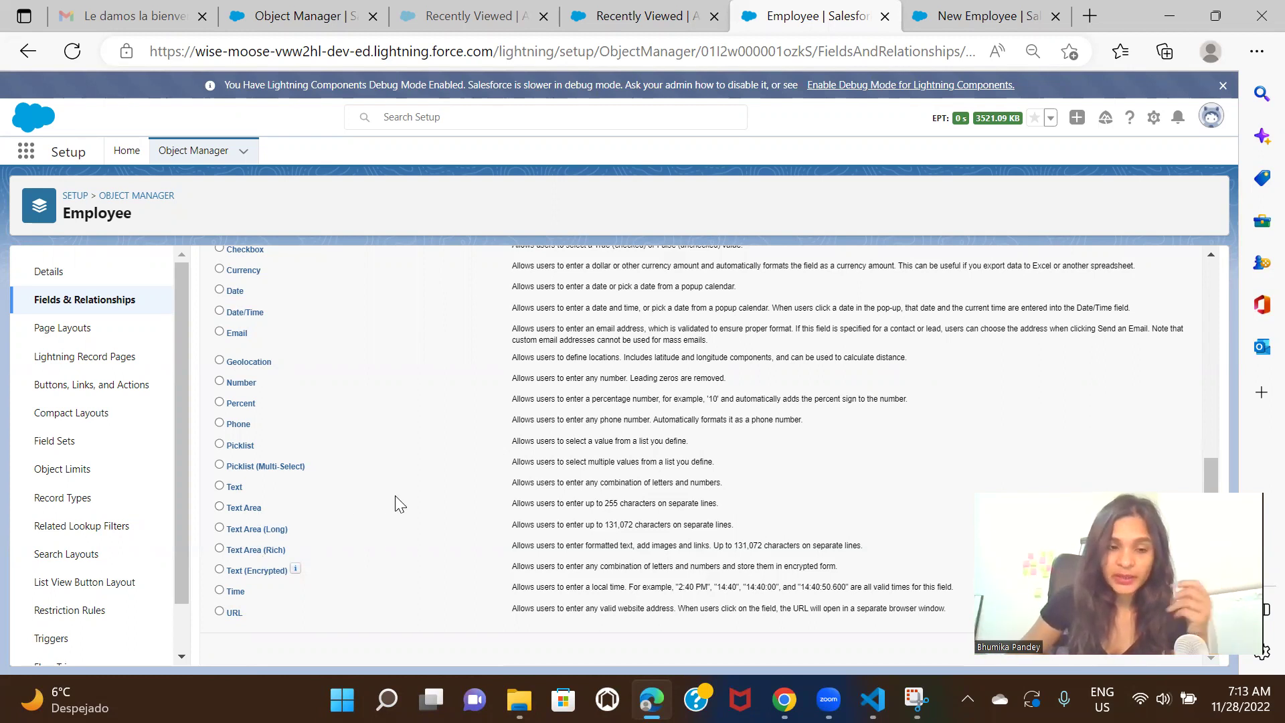
scroll(395, 503, up, 1)
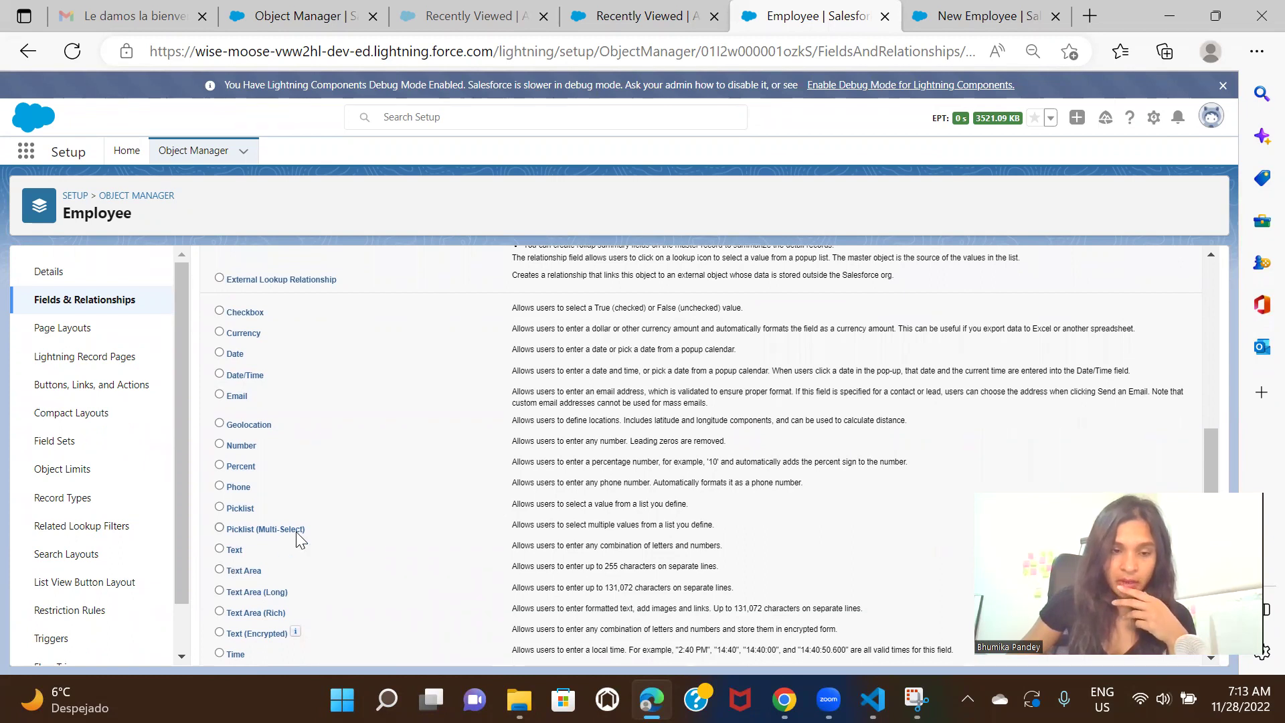
scroll(439, 518, up, 2)
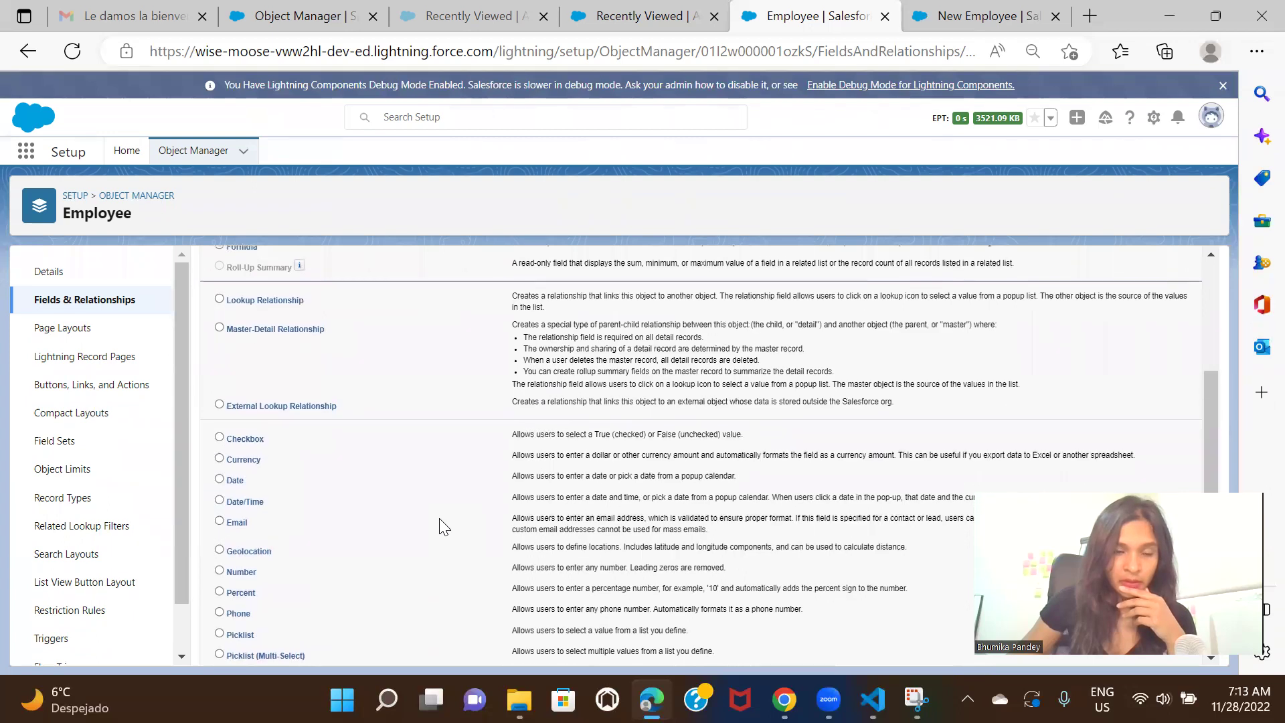
scroll(439, 518, up, 1)
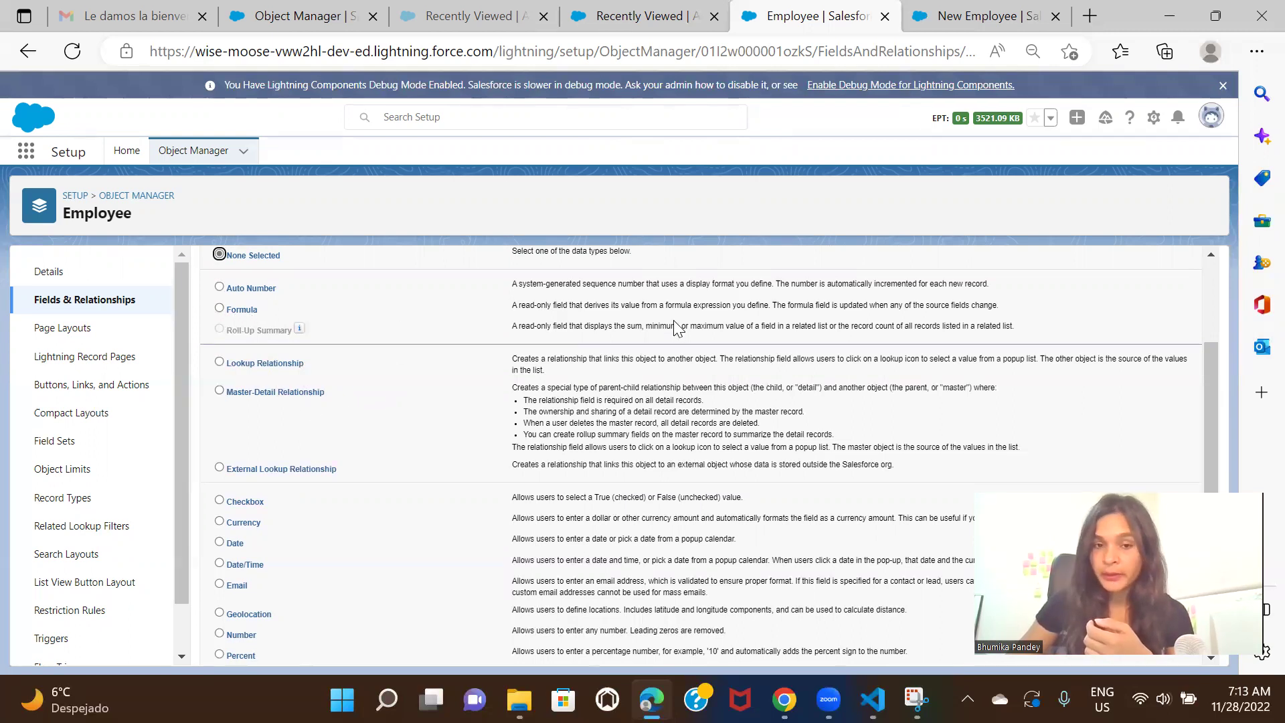
click(977, 10)
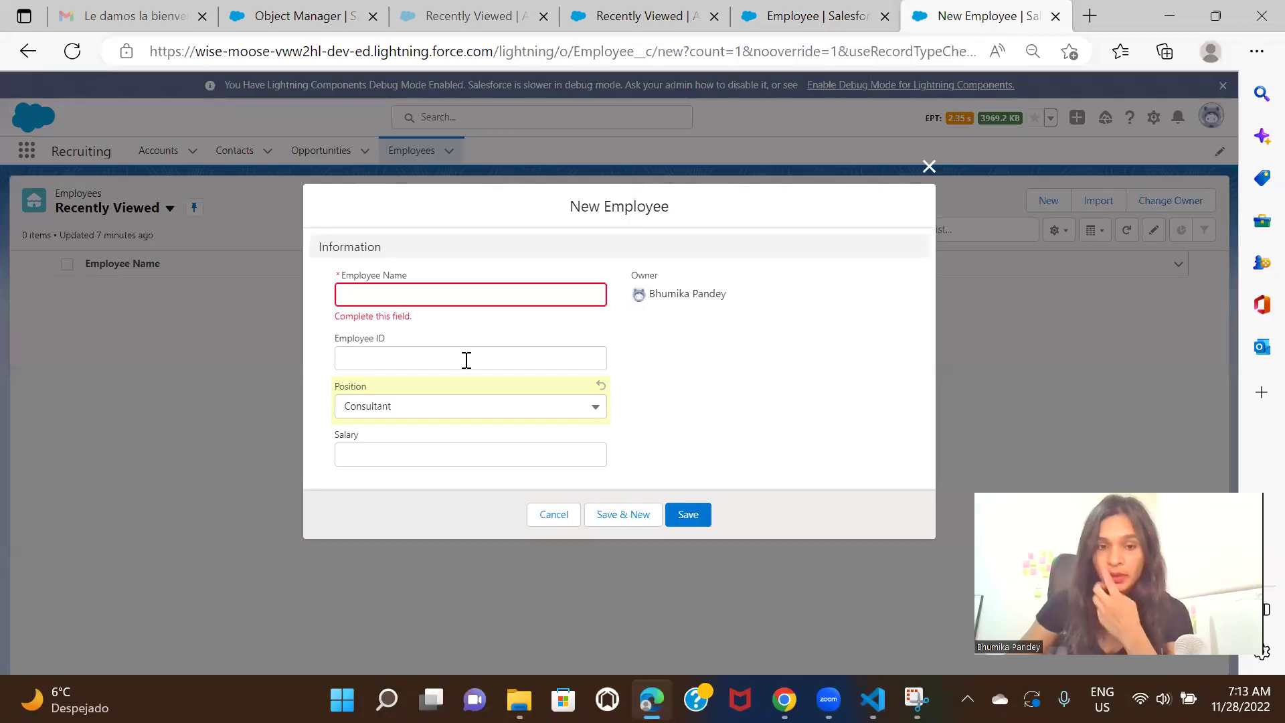
Close the outdated New Employee form and reopen a fresh one from the Employees list
click(930, 167)
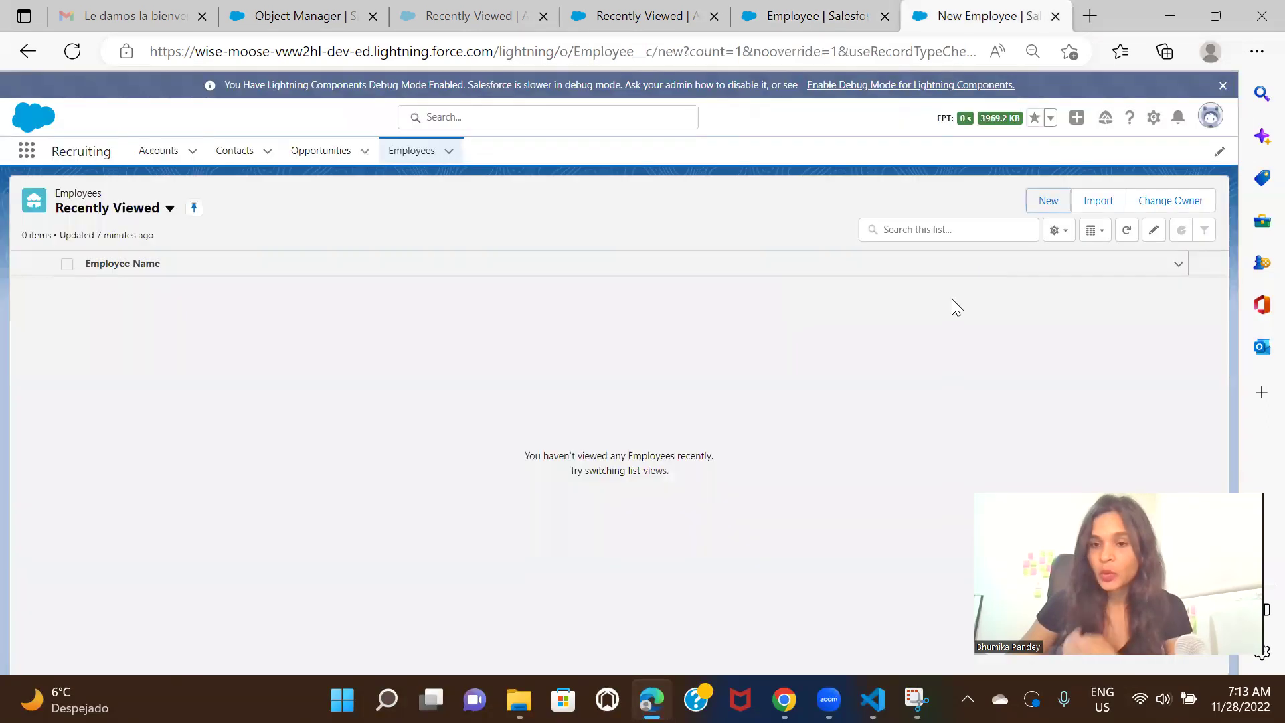
click(1055, 203)
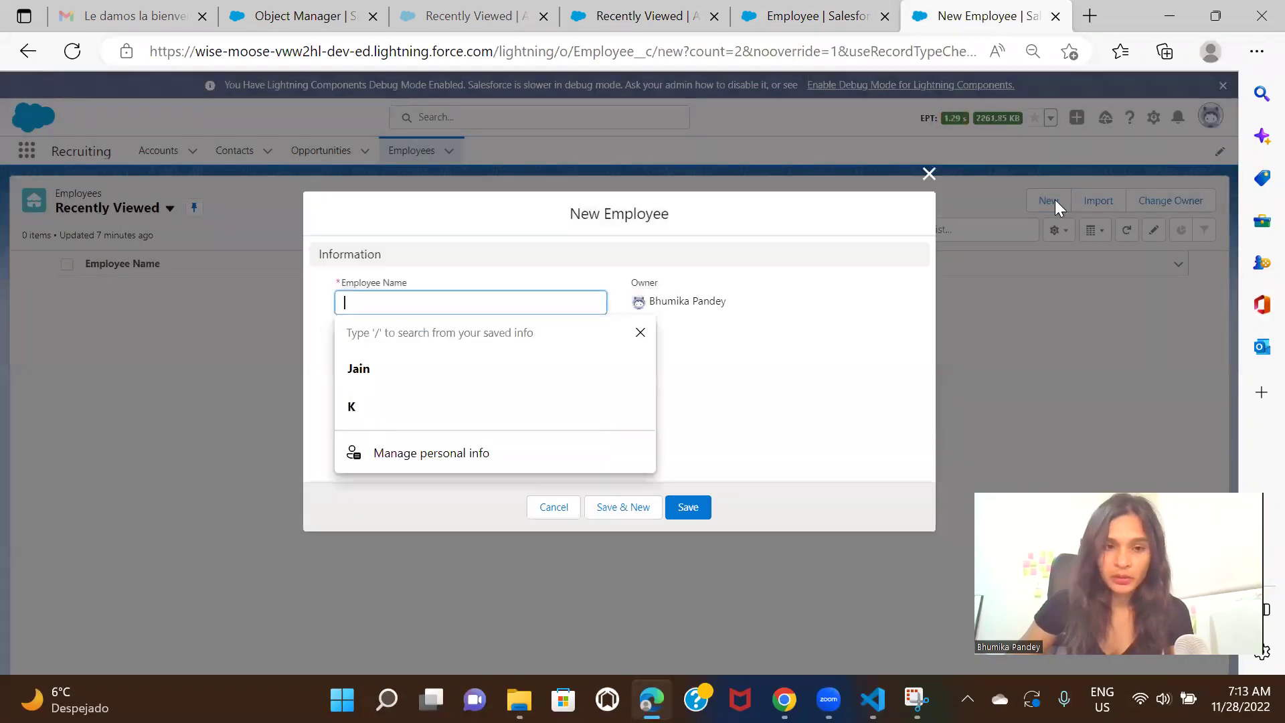
click(957, 343)
click(929, 173)
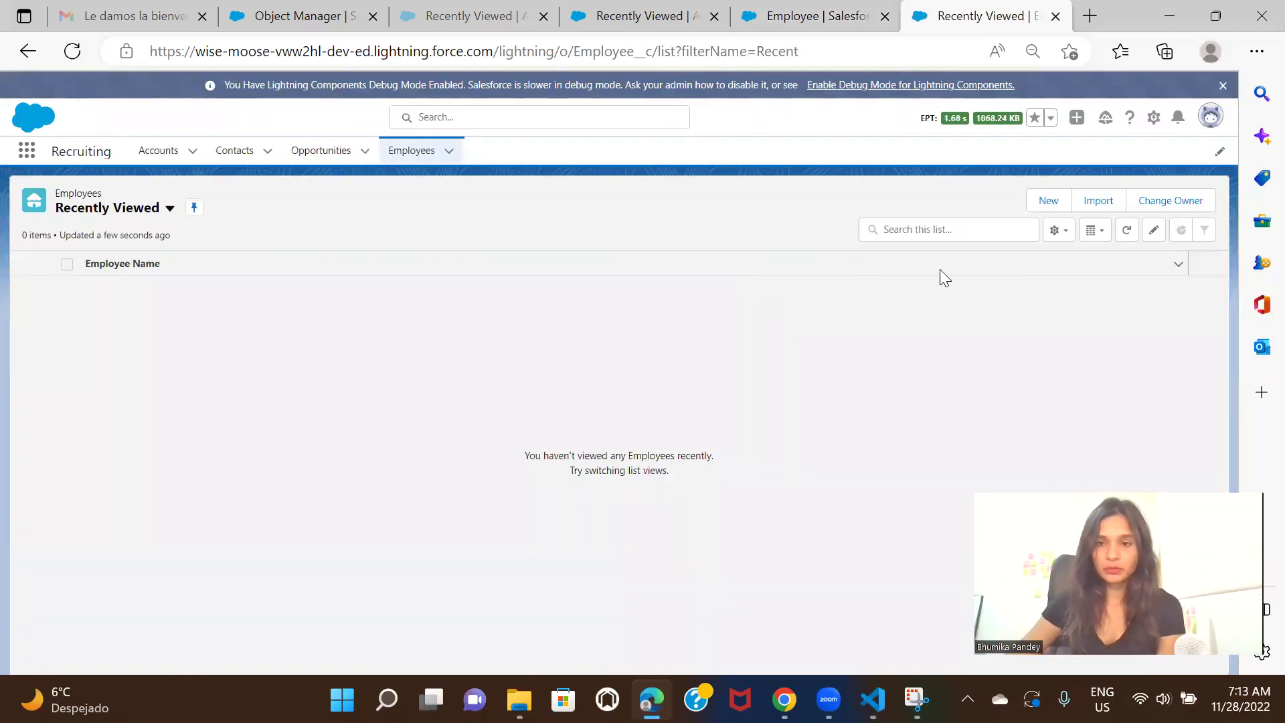
click(1048, 201)
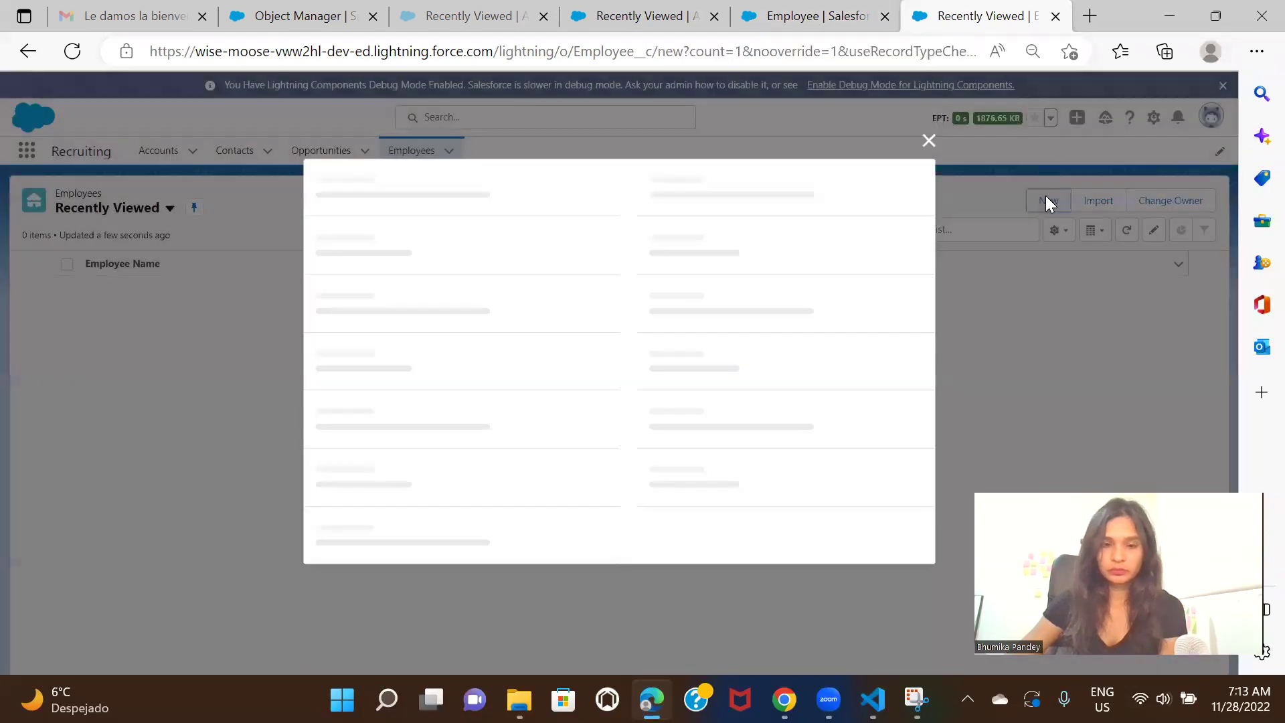
Enter the employee's name and Employee ID 1
click(829, 376)
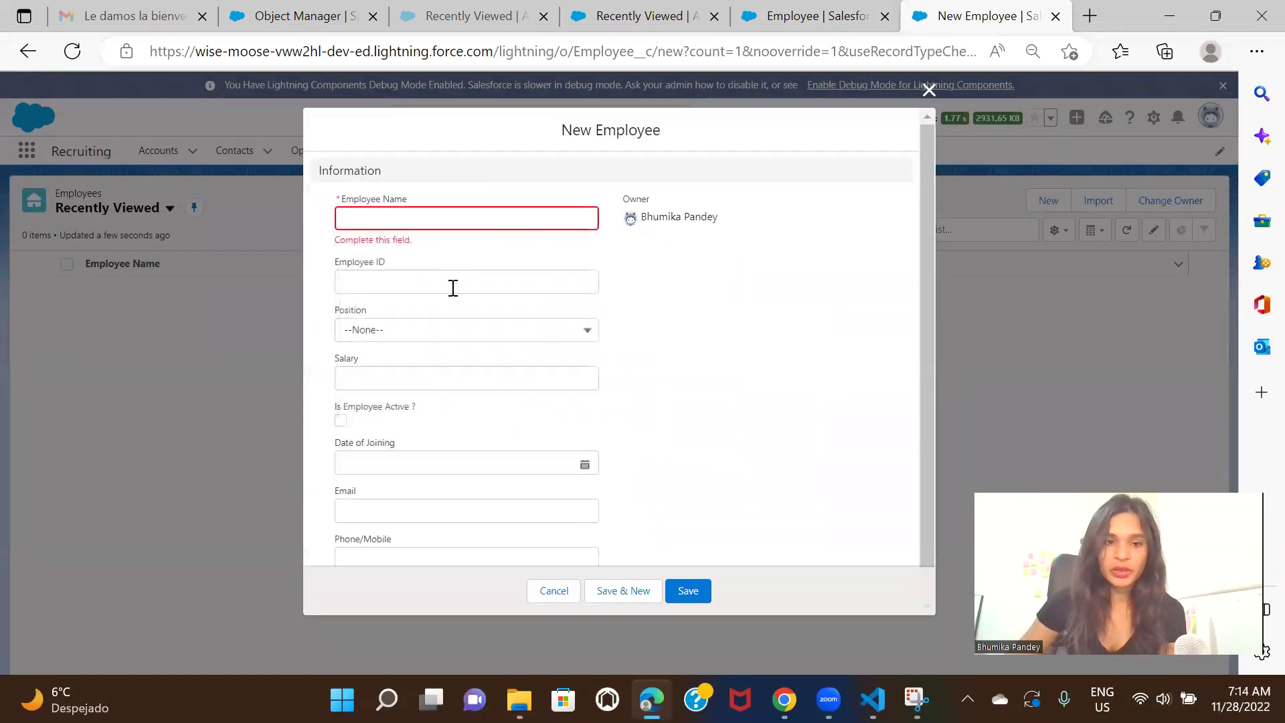
click(456, 212)
text(Ro)
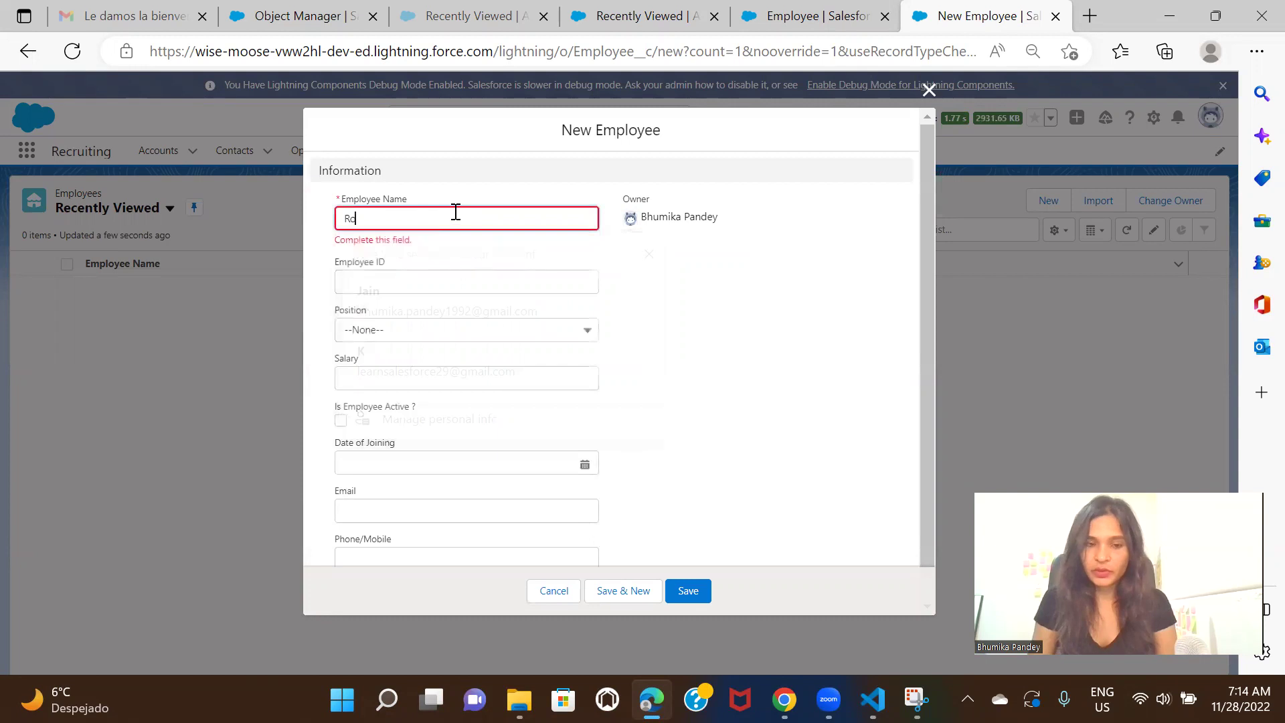
text(bert J)
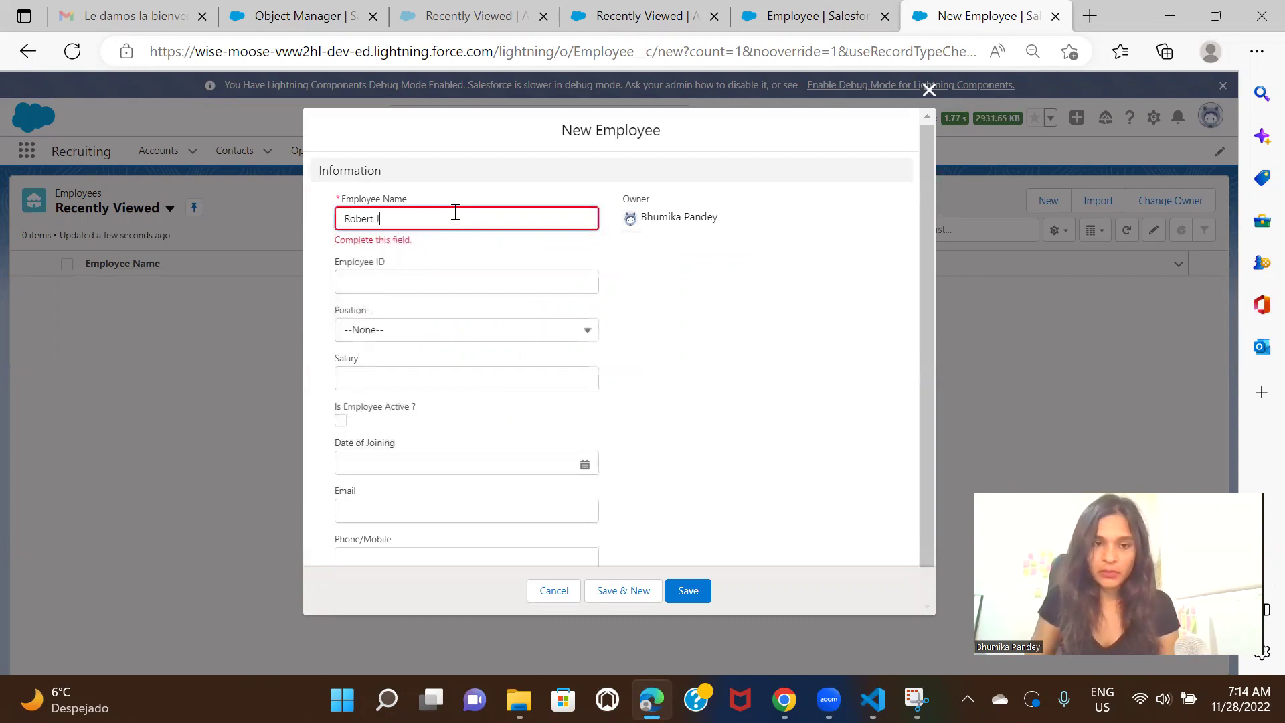
click(459, 260)
text(1)
click(770, 331)
Choose Developer as Position, enter salary 1200, and mark the employee active
click(516, 319)
click(450, 387)
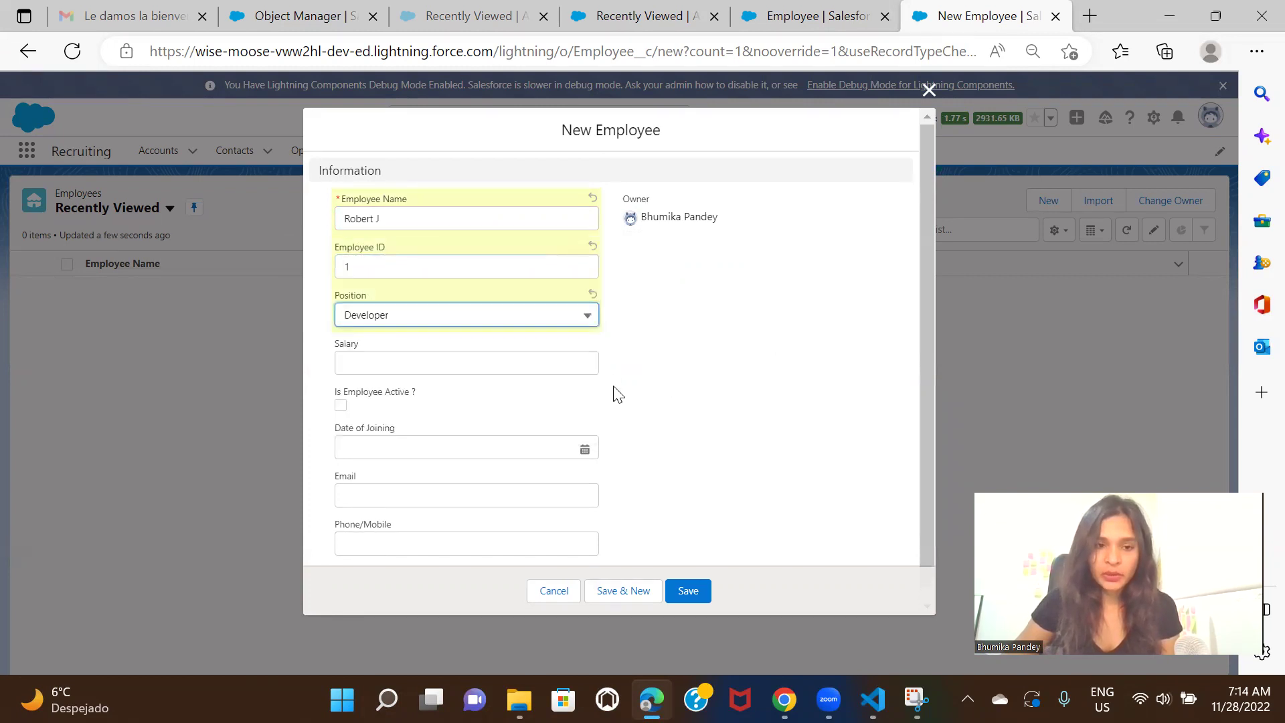
click(455, 355)
text(1200)
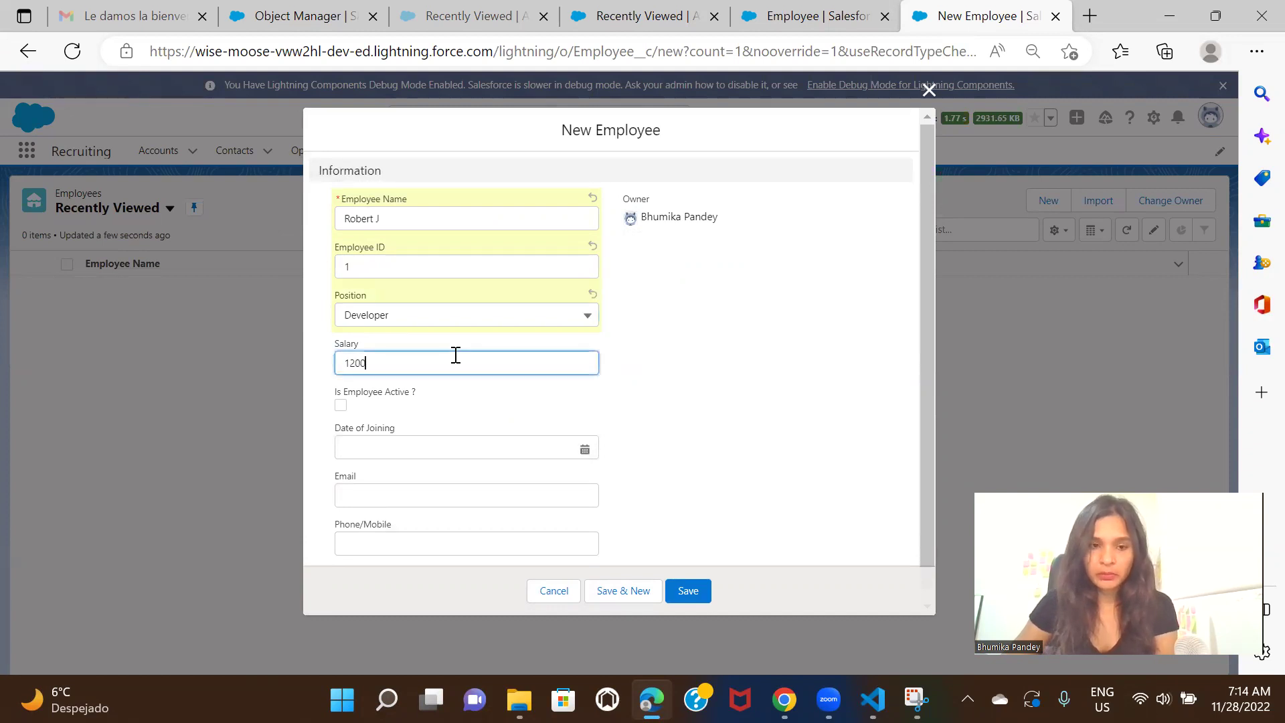
click(834, 460)
click(341, 406)
Set Date of Joining to November 1, 2019 using the calendar
click(424, 450)
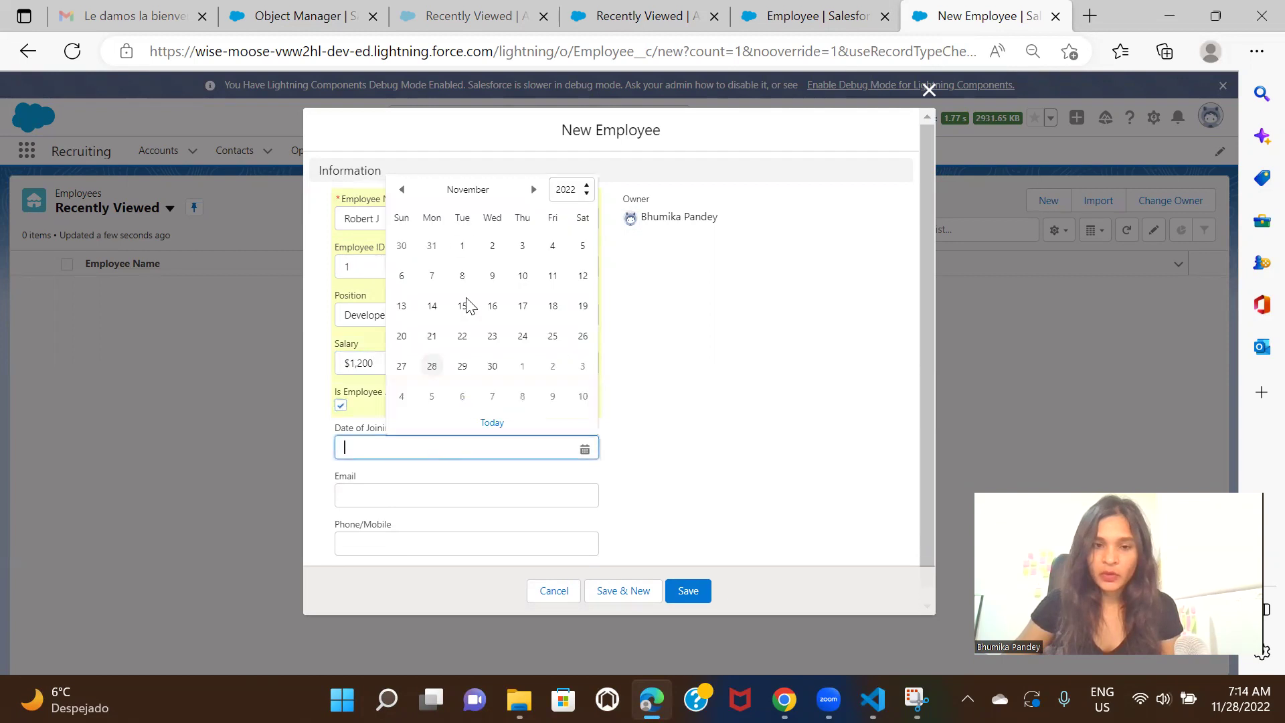
click(569, 190)
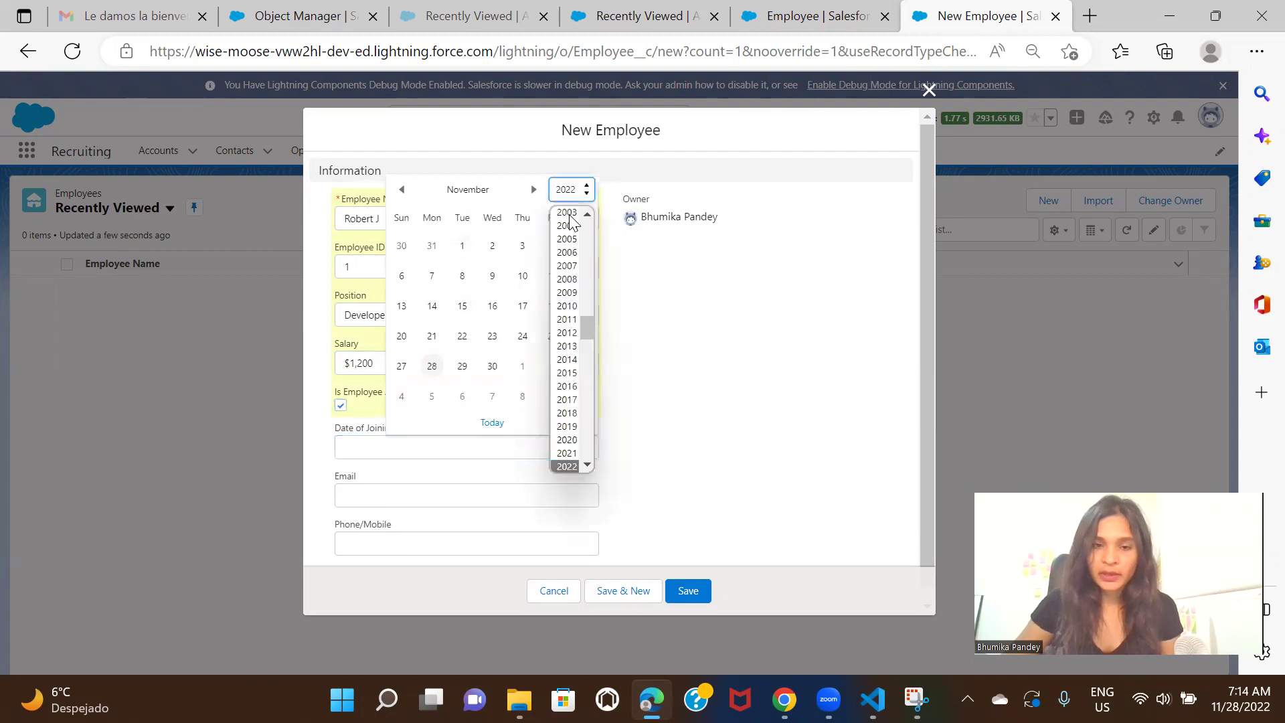
click(570, 429)
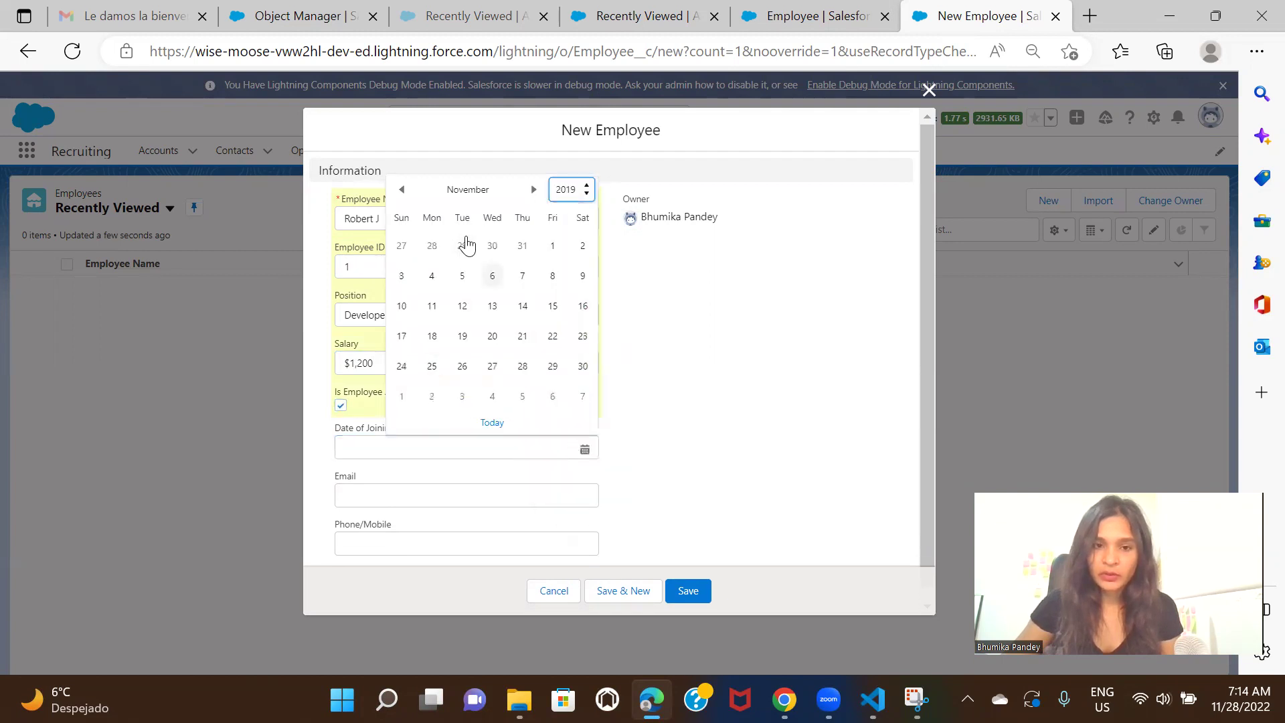
click(545, 249)
scroll(735, 436, down, 1)
Enter the employee's email address and phone number, then save the record
click(495, 480)
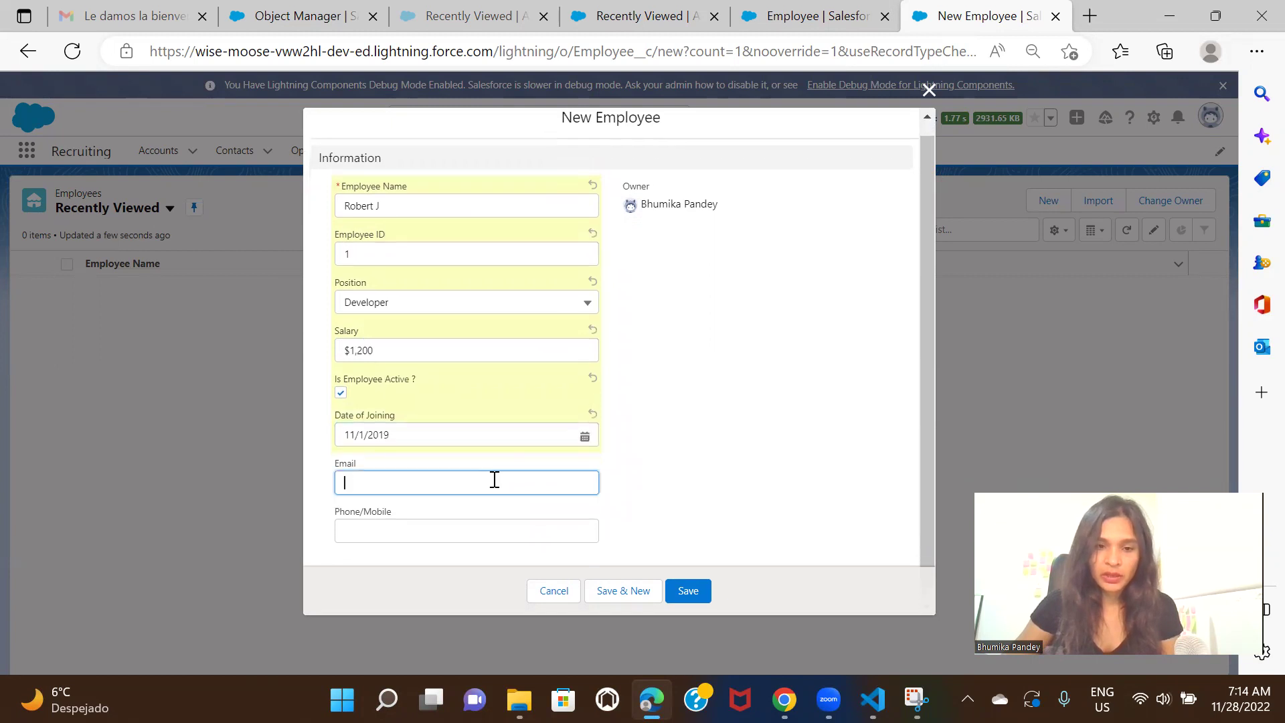
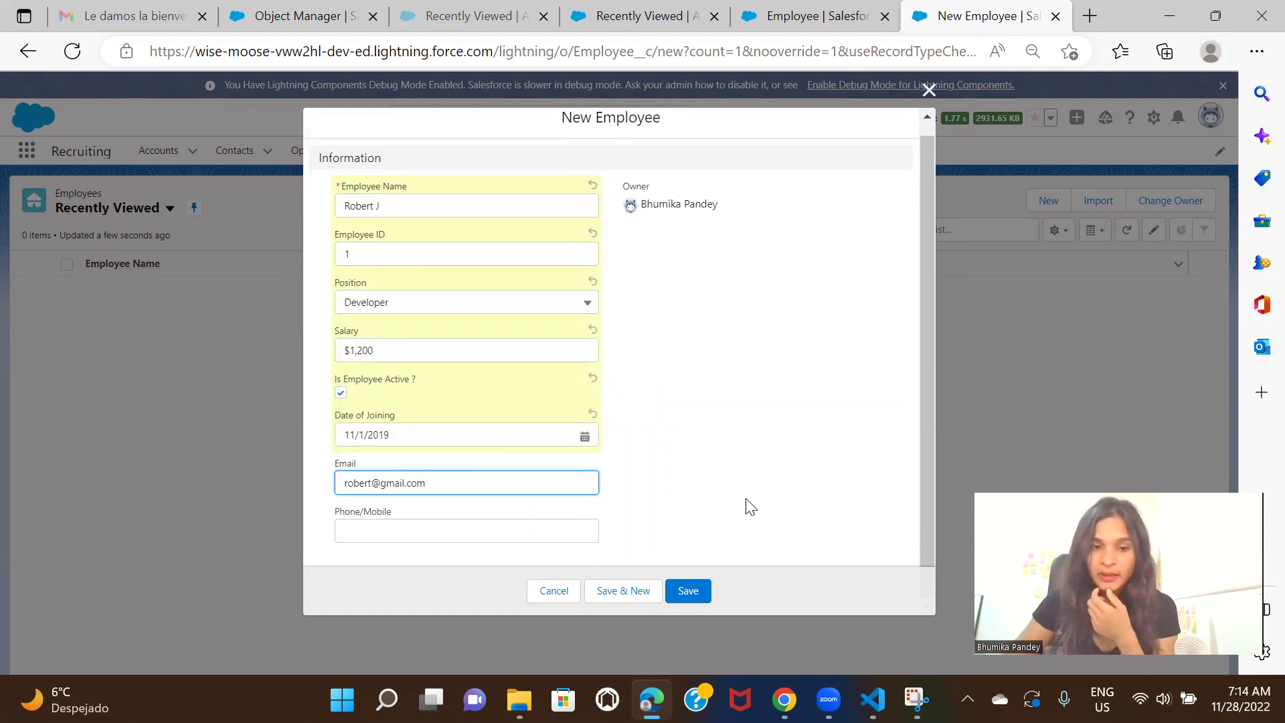
click(749, 506)
click(421, 534)
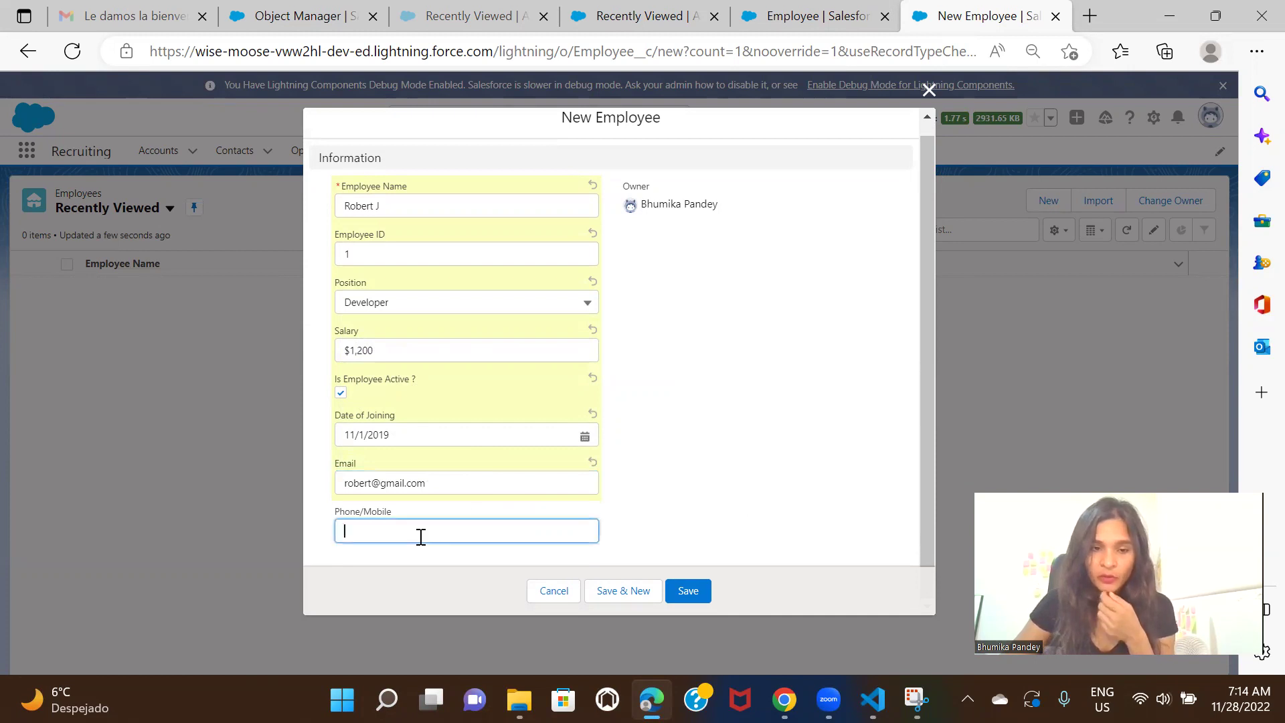
text(85868687)
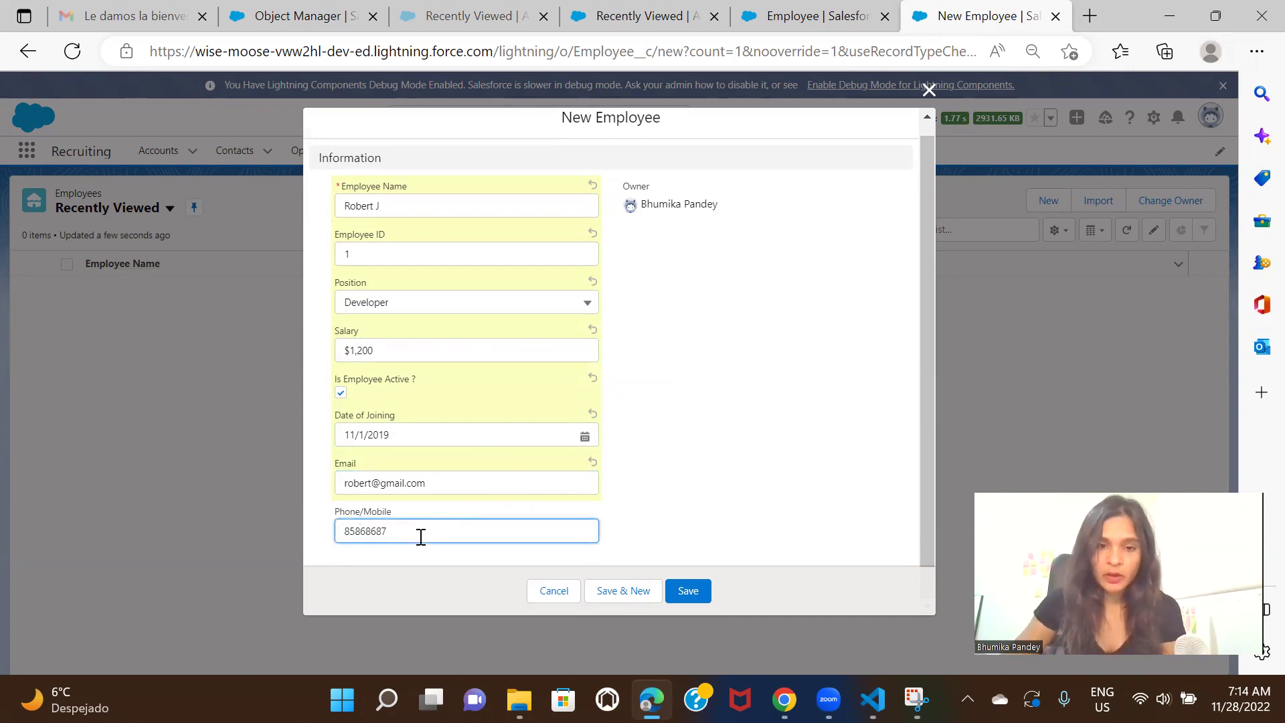
click(777, 540)
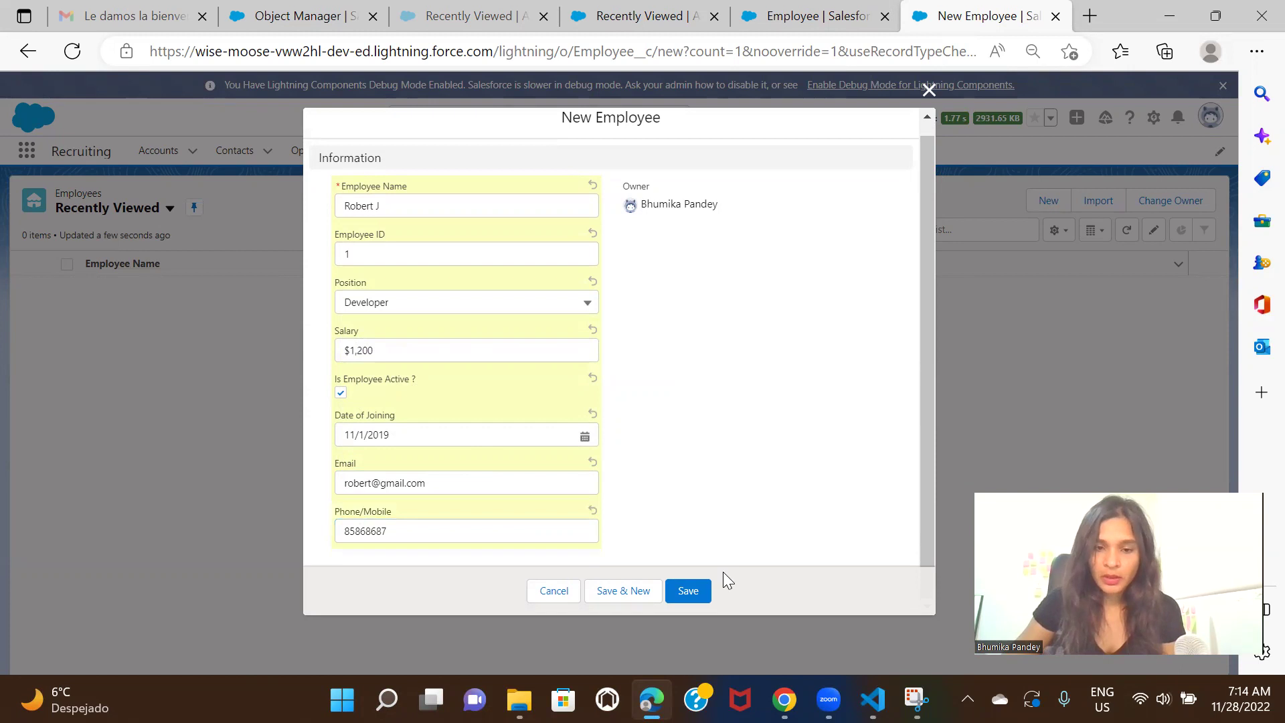
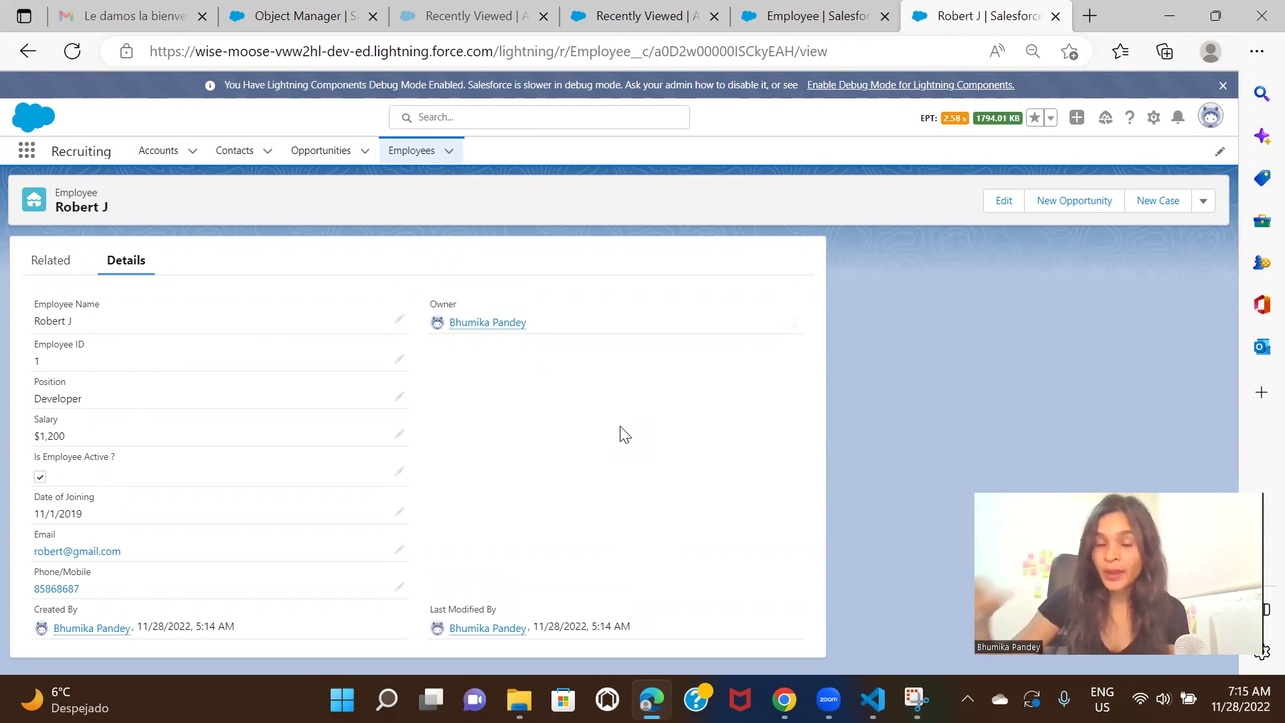
Show the Employees Recently Viewed list with the one Developer record earning $1,200
click(414, 153)
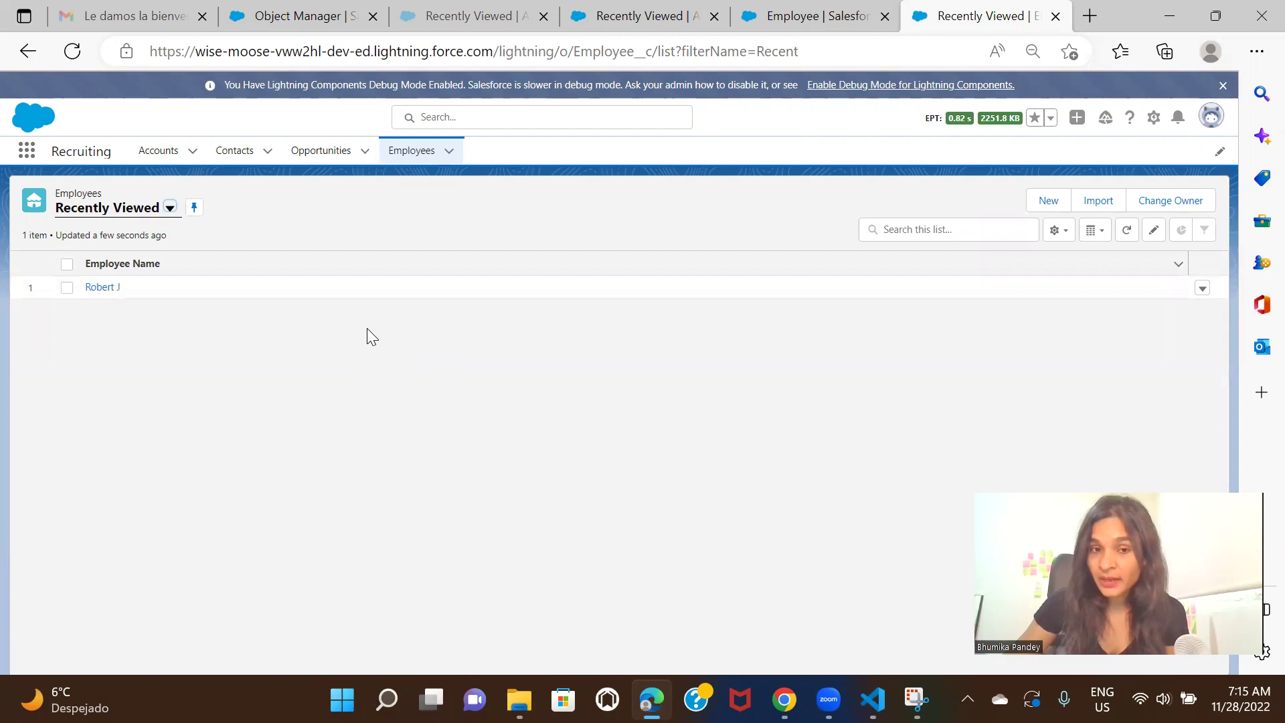
click(97, 290)
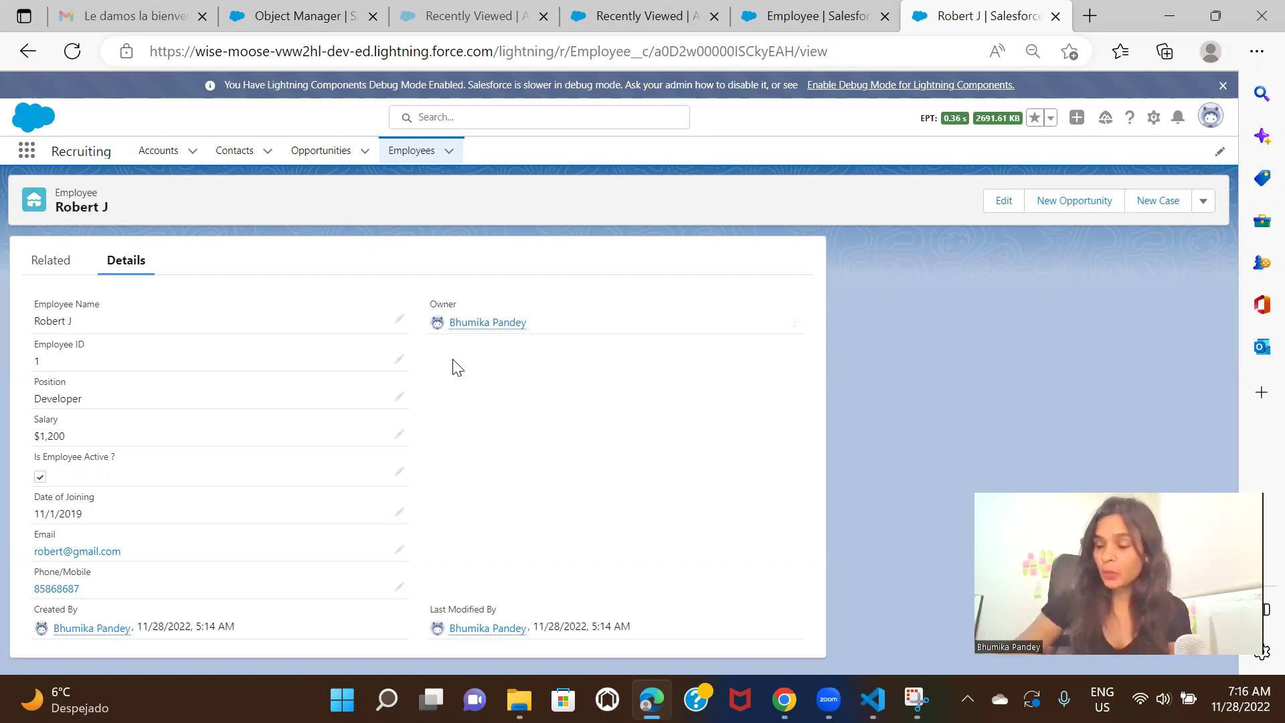
click(829, 19)
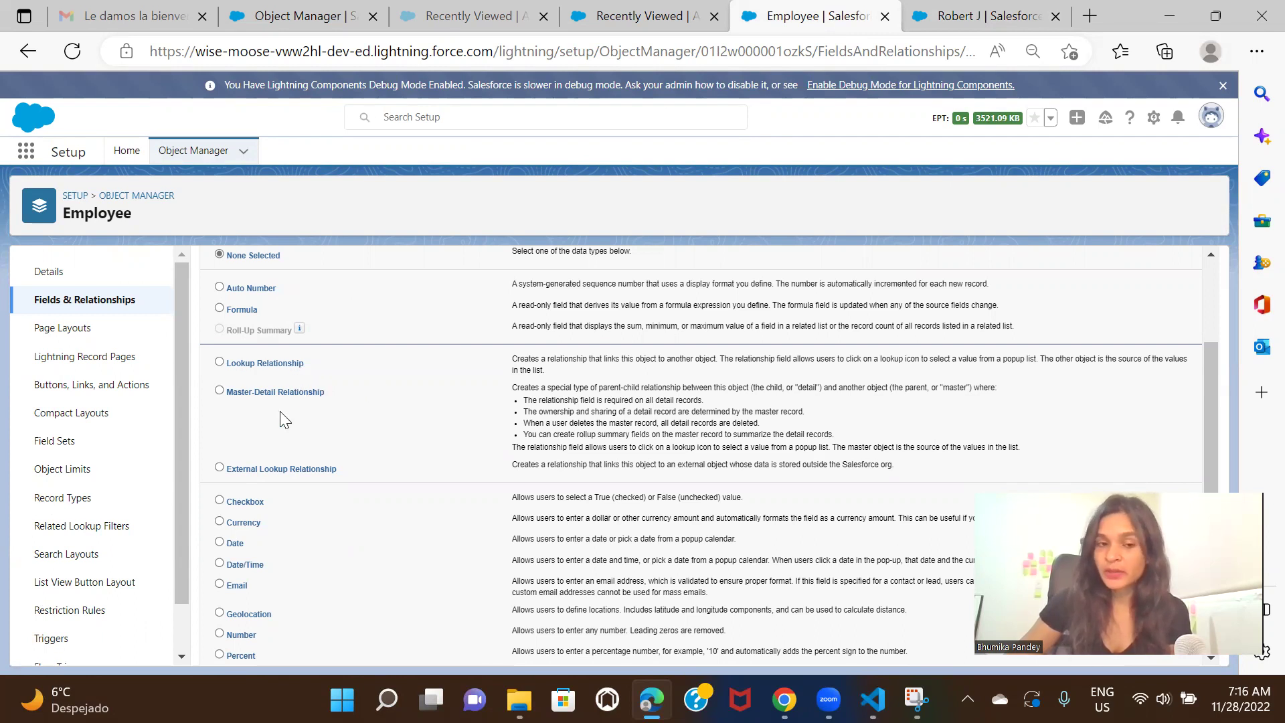
scroll(608, 380, up, 1)
scroll(608, 380, up, 1)
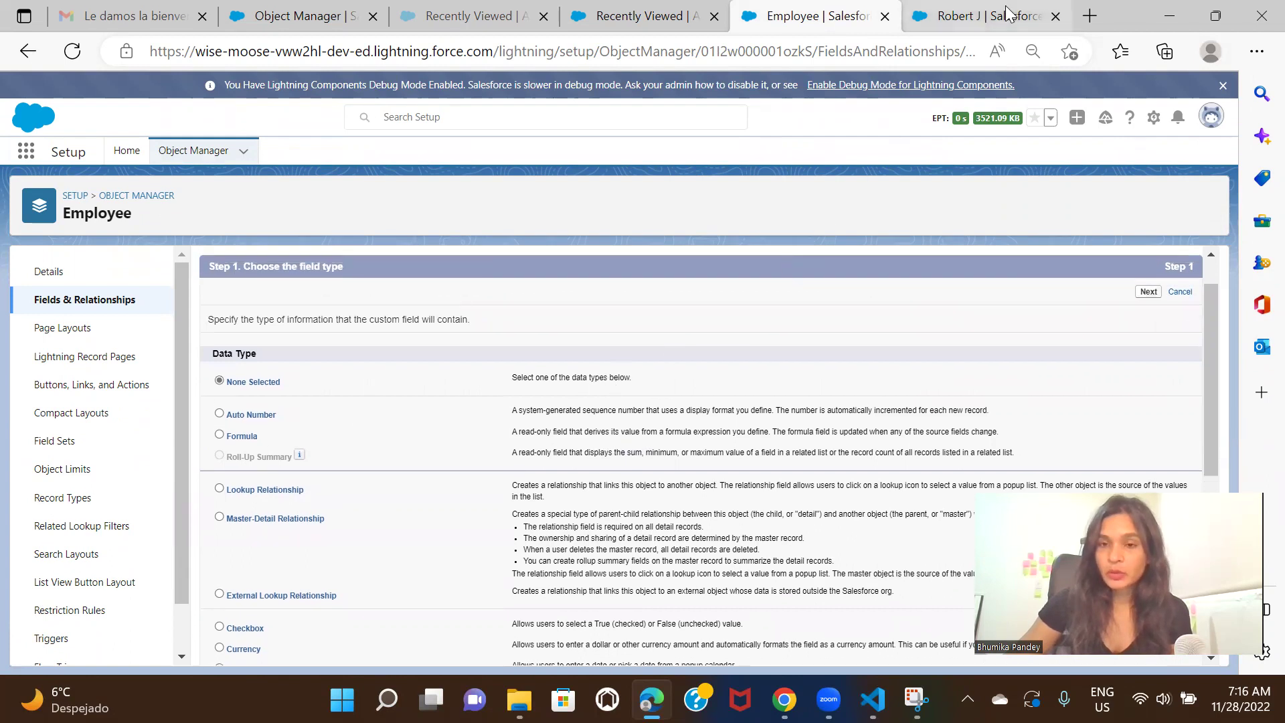
click(1007, 15)
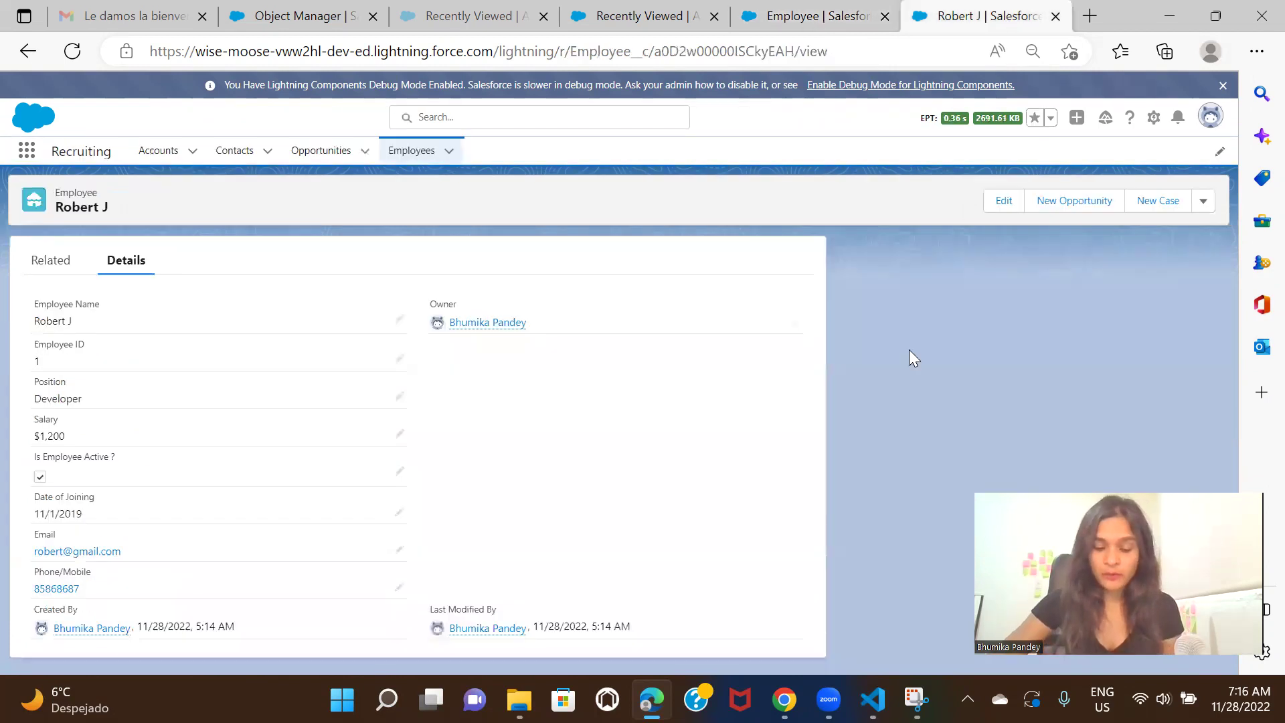